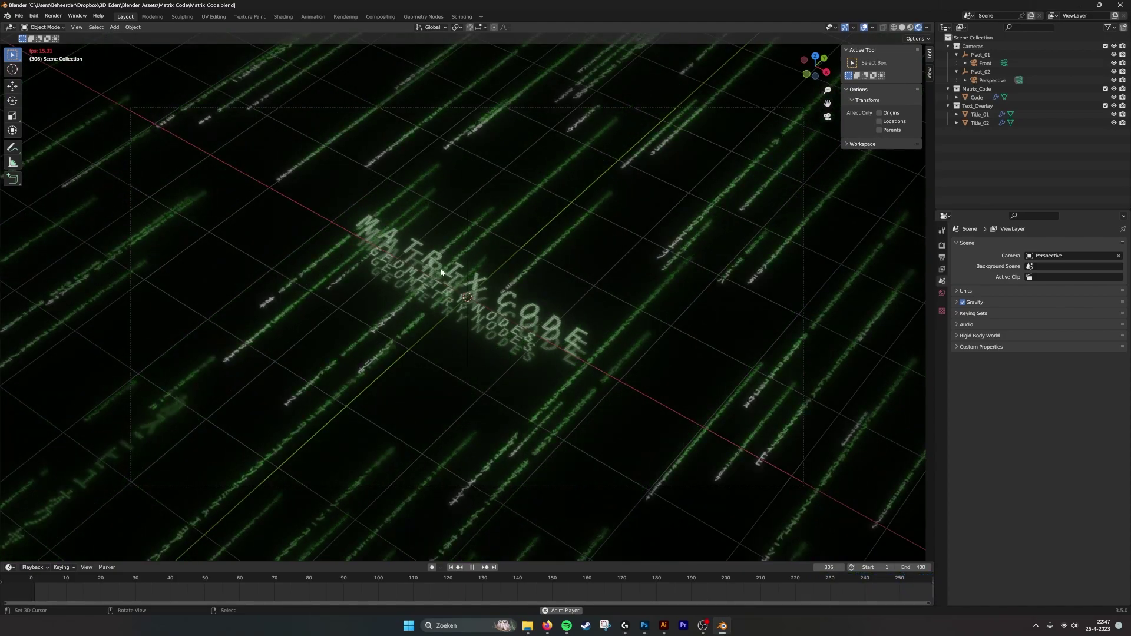
- Show the modifier settings of the falling code object, deselect it and pause the animation
{"action": "left_click", "coordinate": [456, 274]}
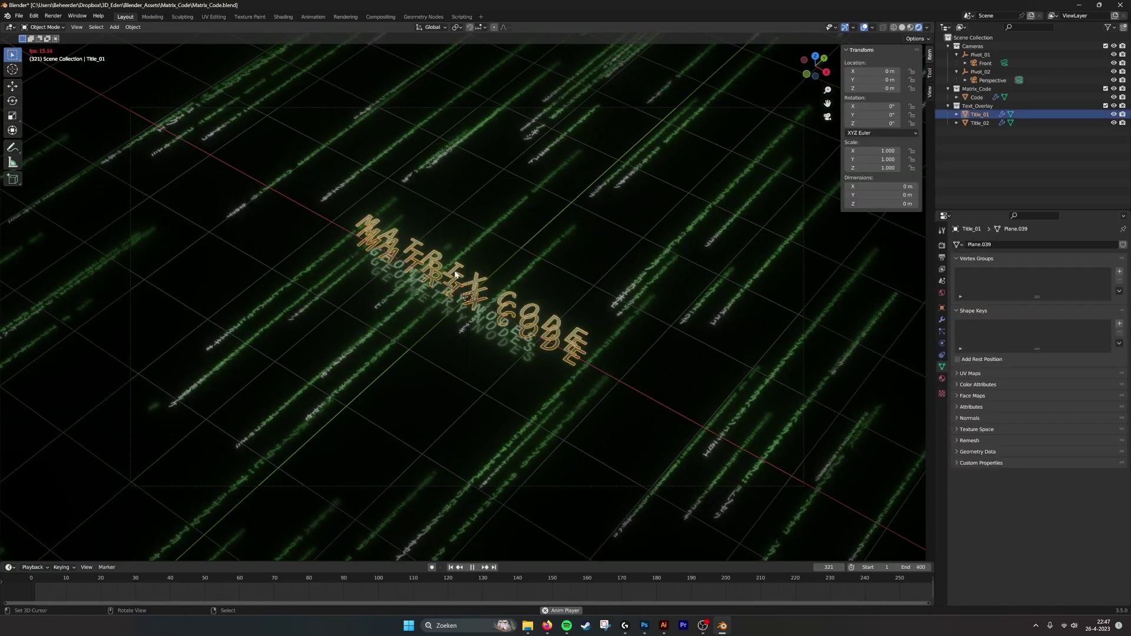
{"action": "left_click", "coordinate": [606, 199]}
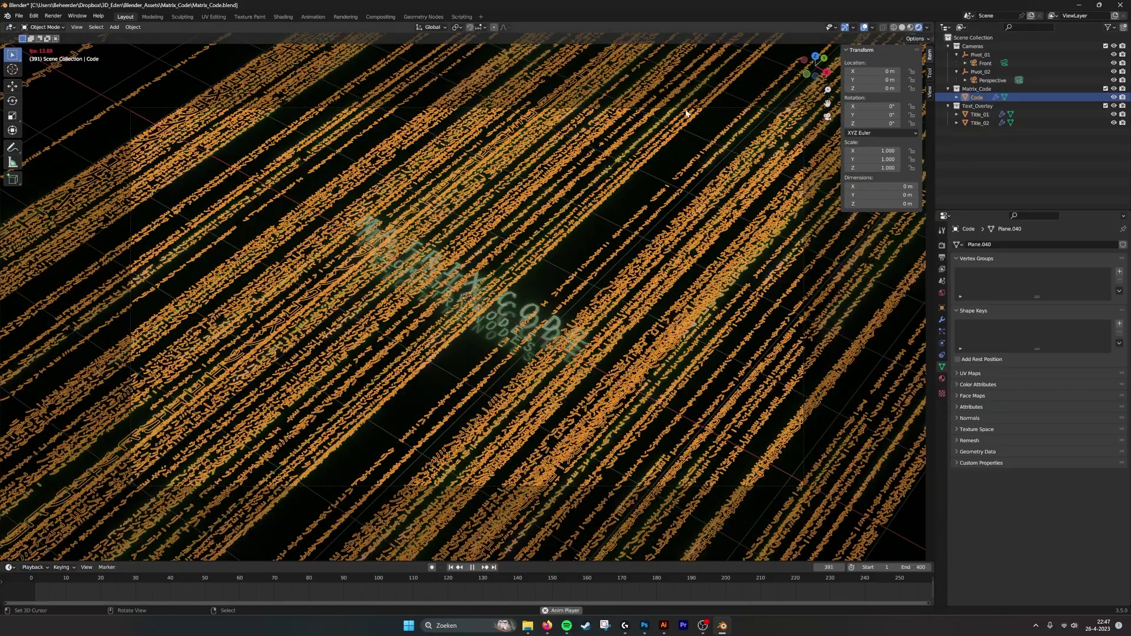
{"action": "left_click", "coordinate": [942, 320]}
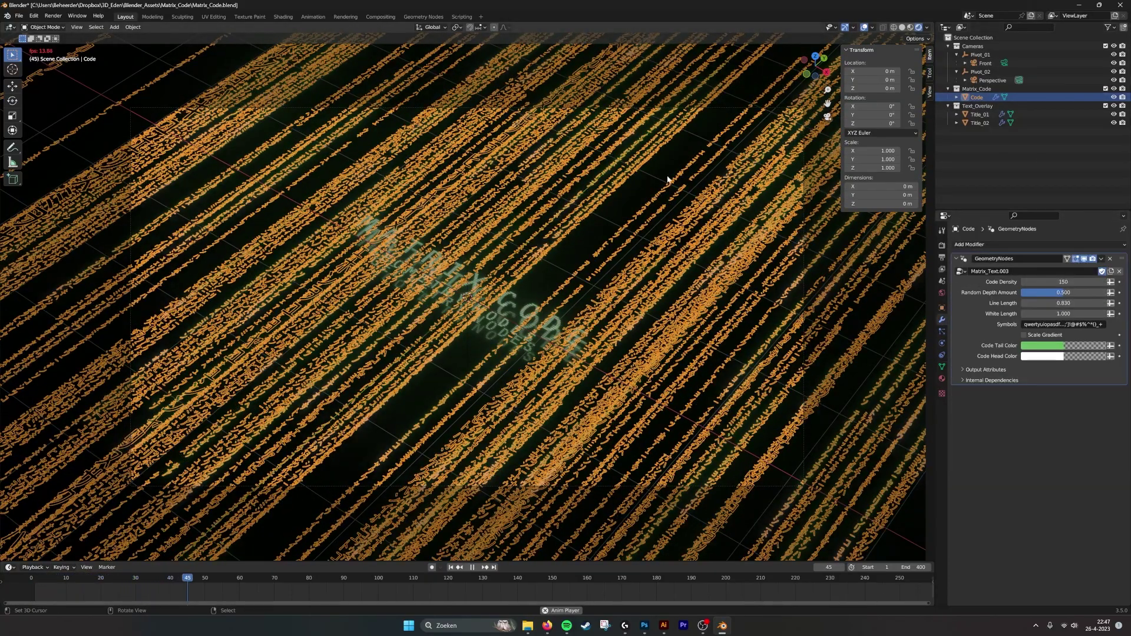
{"action": "key", "text": "alt+a"}
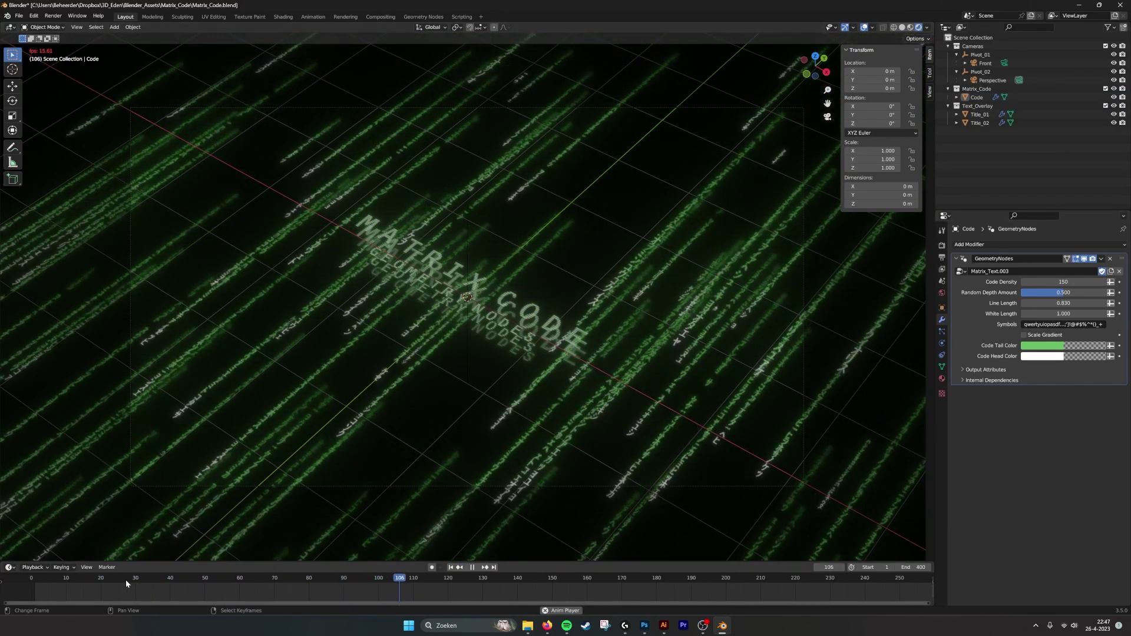
{"action": "left_click", "coordinate": [472, 568]}
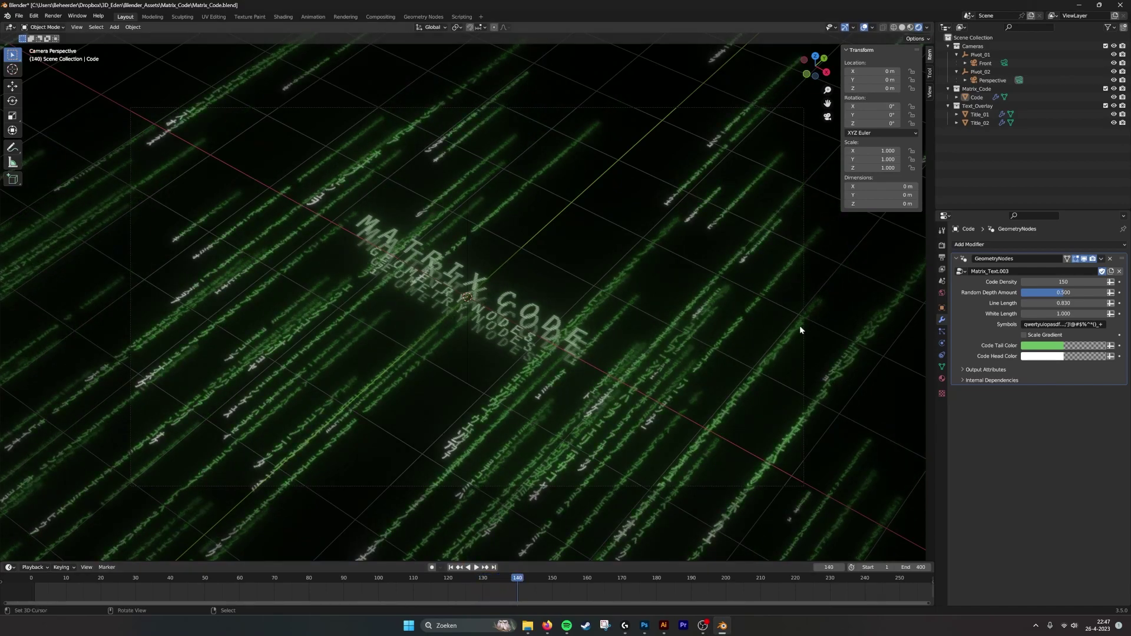
- Set the scene camera to Front and hide the viewport overlays
{"action": "left_click", "coordinate": [942, 281]}
{"action": "left_click", "coordinate": [1072, 255]}
{"action": "left_click", "coordinate": [1054, 268]}
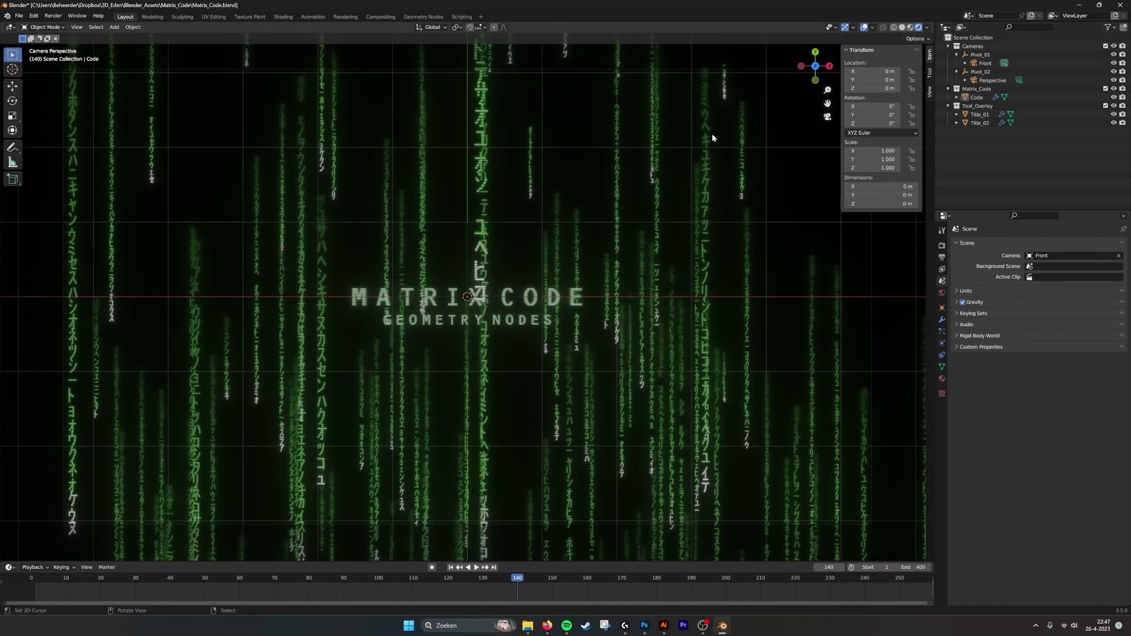
{"action": "left_click", "coordinate": [864, 27]}
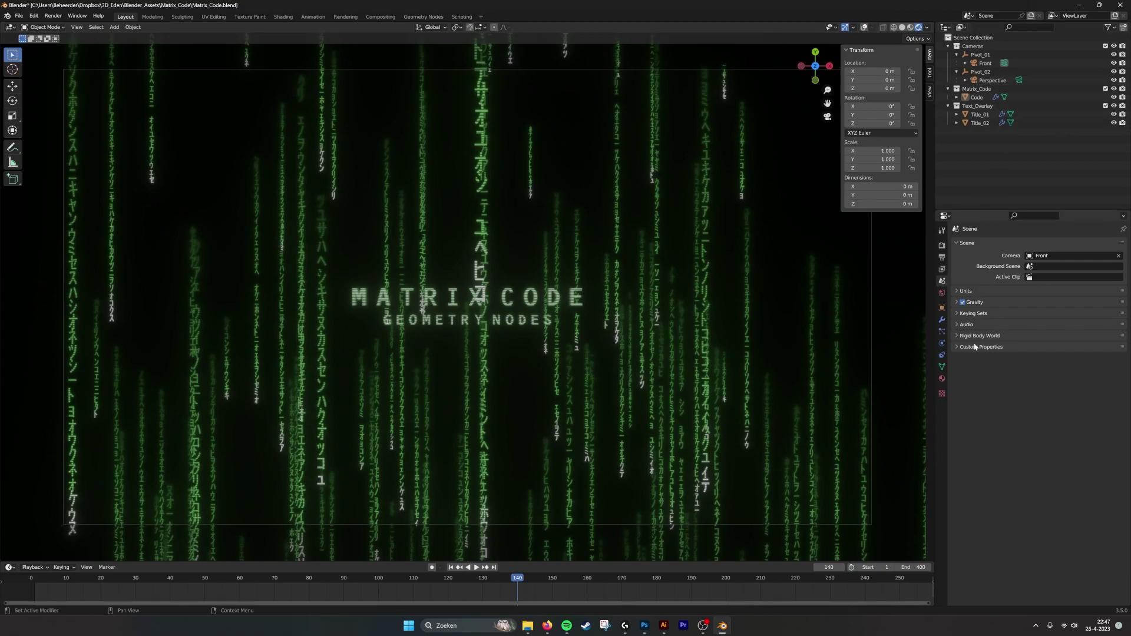
- Try a Code Density of 423 in the code object's geometry nodes modifier and reset it to 150
{"action": "left_click", "coordinate": [943, 319]}
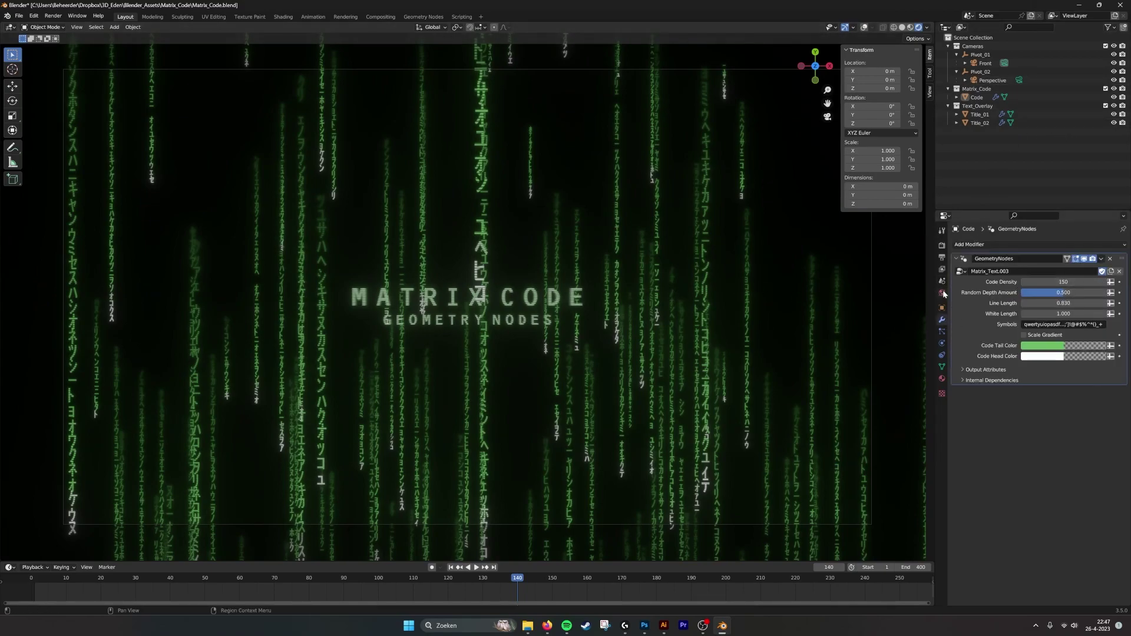
{"action": "mouse_move", "coordinate": [1055, 283]}
{"action": "left_mouse_down"}
{"action": "mouse_move", "coordinate": [1110, 283]}
{"action": "mouse_move", "coordinate": [1062, 282]}
{"action": "left_mouse_up"}
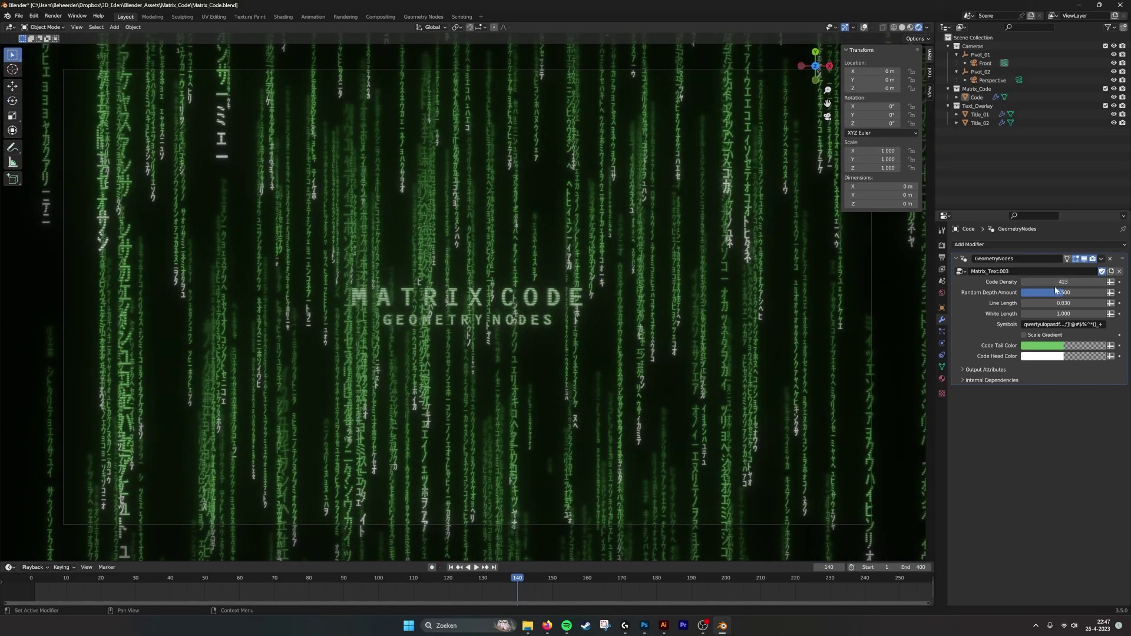
{"action": "double_click", "coordinate": [1060, 282]}
{"action": "type", "text": "150"}
{"action": "key", "text": "Return"}
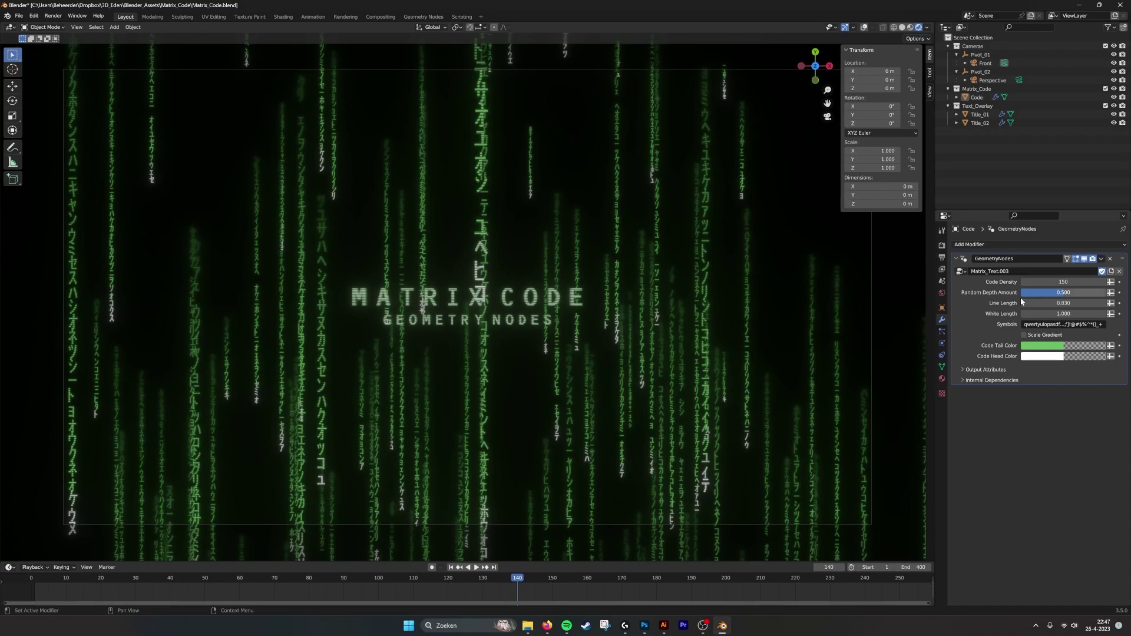
- Raise the code's Random Depth Amount to 1 and inspect its depth spread from the side
{"action": "middle_click_drag", "start_coordinate": [525, 354], "coordinate": [592, 283]}
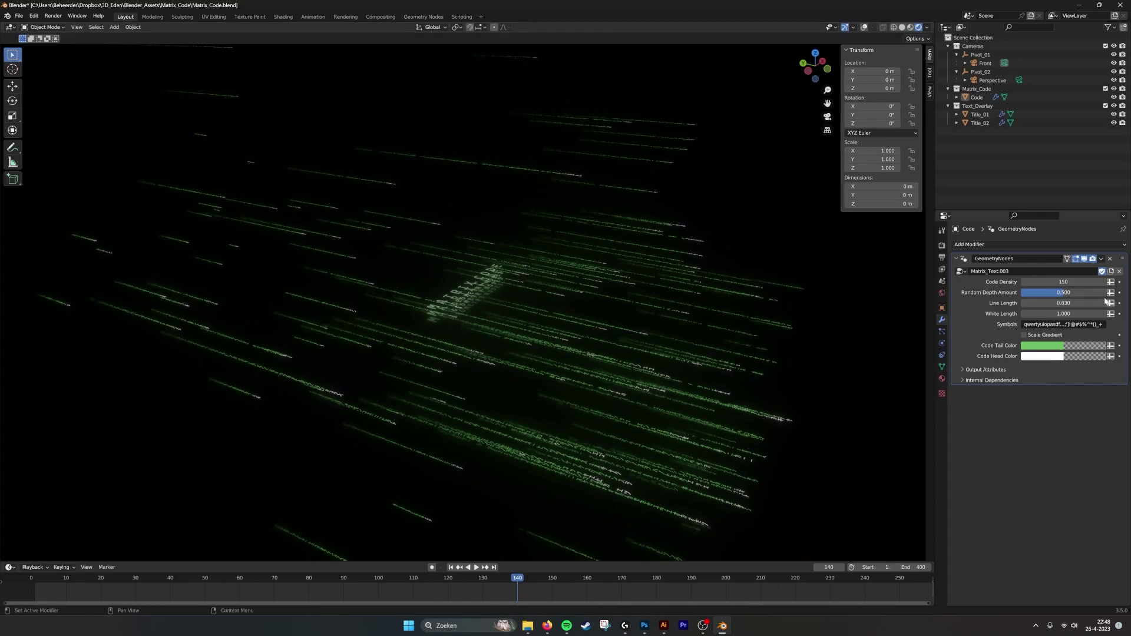
{"action": "left_click_drag", "start_coordinate": [1063, 292], "coordinate": [1022, 293]}
{"action": "middle_click_drag", "start_coordinate": [708, 303], "coordinate": [757, 265]}
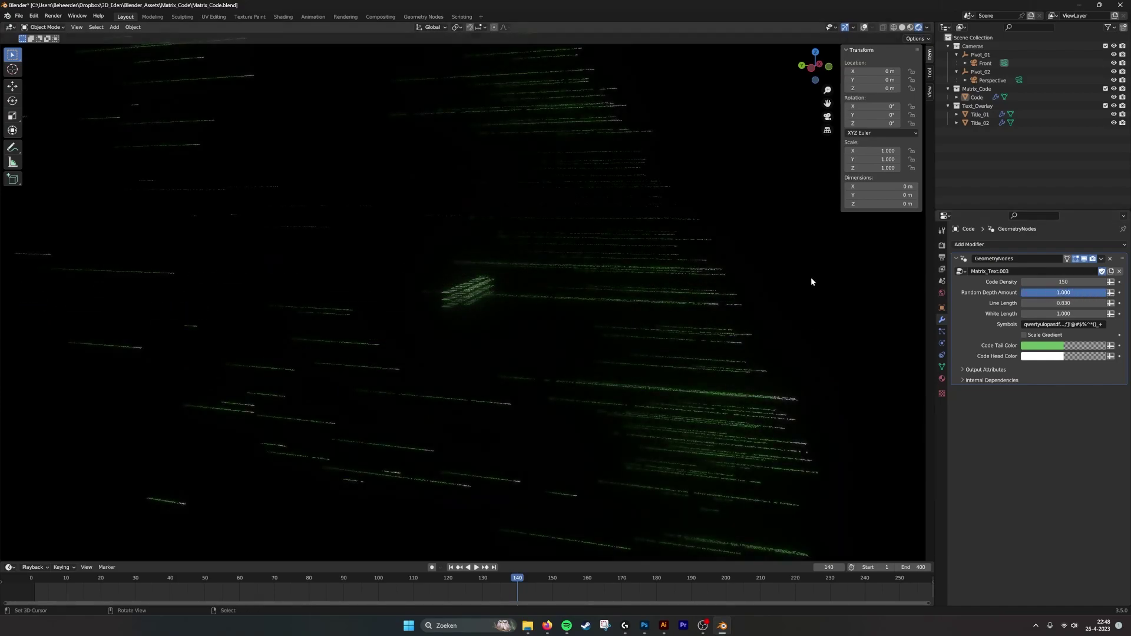
{"action": "scroll", "coordinate": [794, 272], "scroll_direction": "down", "scroll_amount": 5}
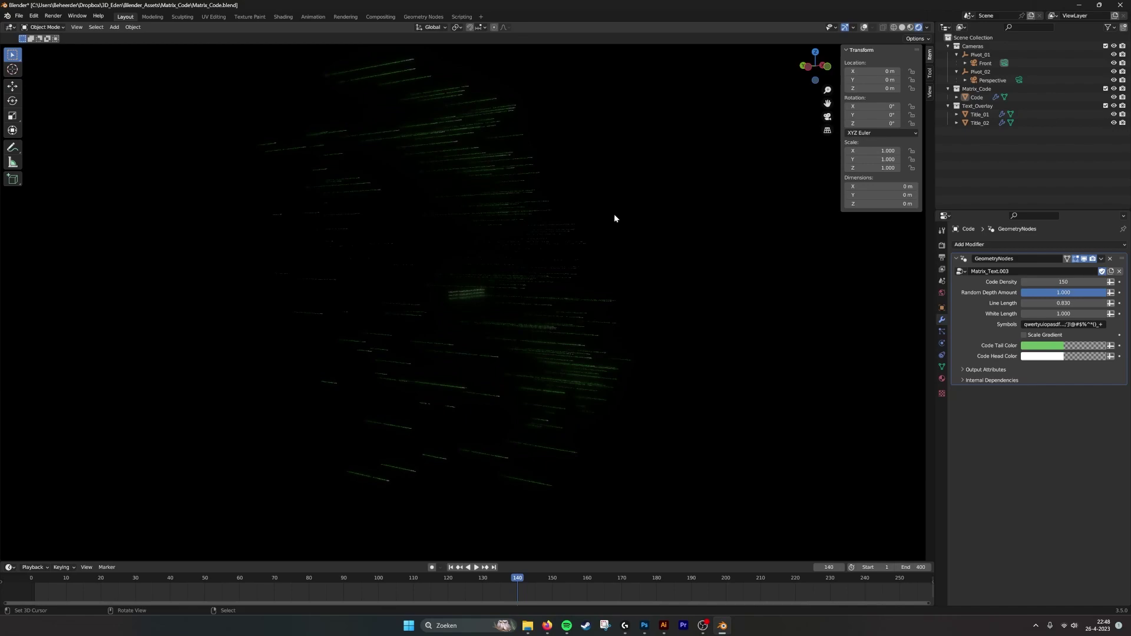
{"action": "middle_click_drag", "start_coordinate": [614, 218], "coordinate": [634, 247]}
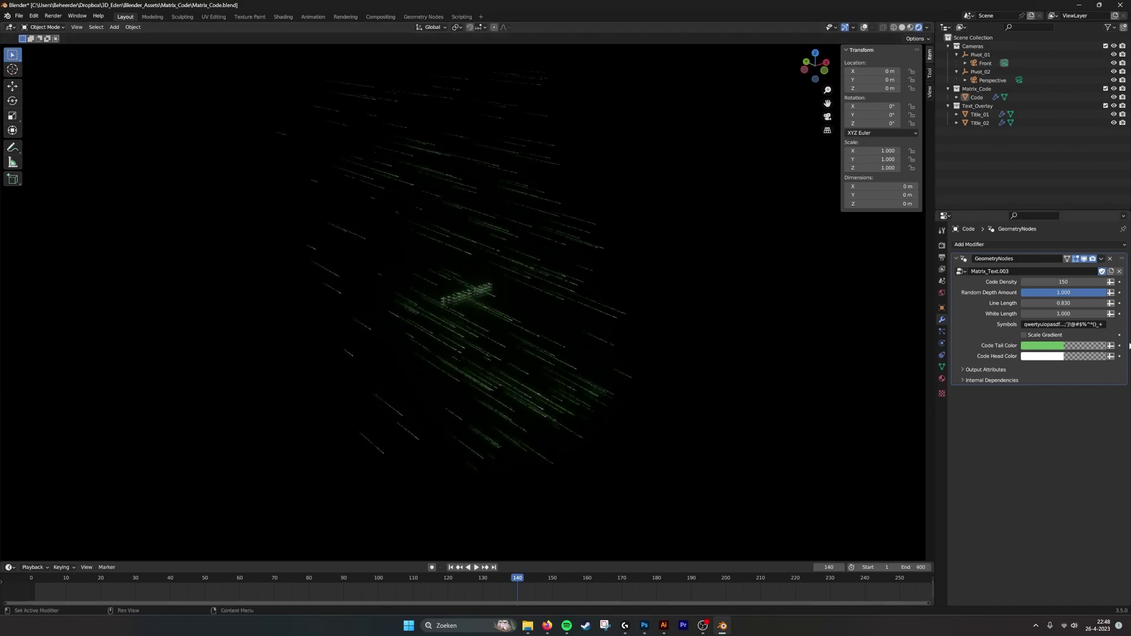
- Set the code's Random Depth Amount to 0.5 and return to the camera view
{"action": "left_click", "coordinate": [1090, 295]}
{"action": "type", "text": "0.5"}
{"action": "key", "text": "Return"}
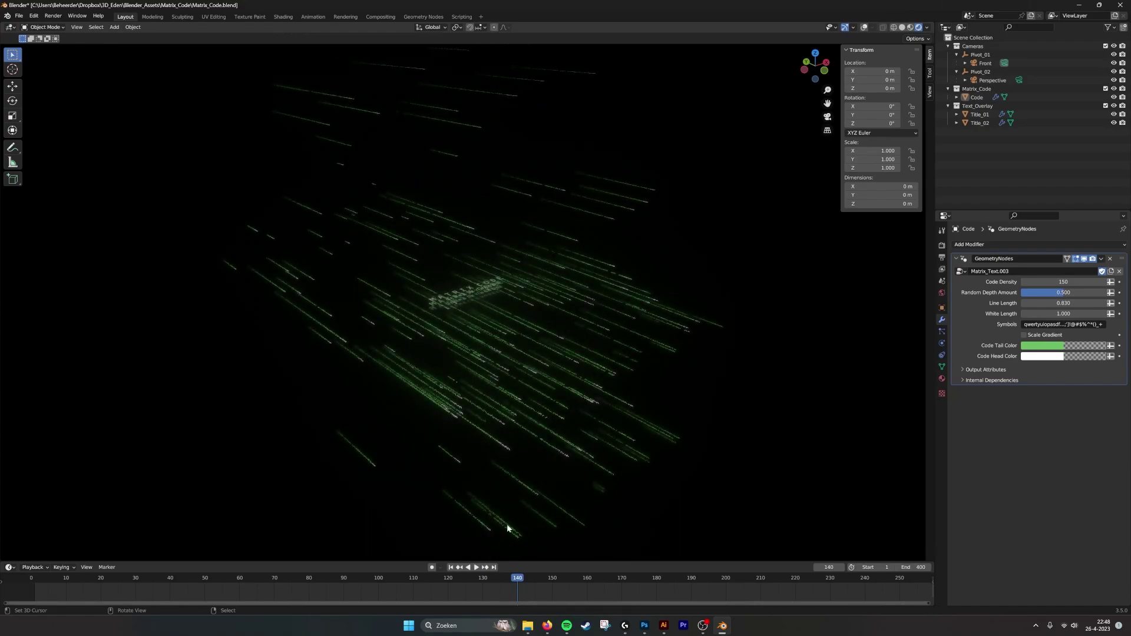
{"action": "left_click", "coordinate": [827, 117]}
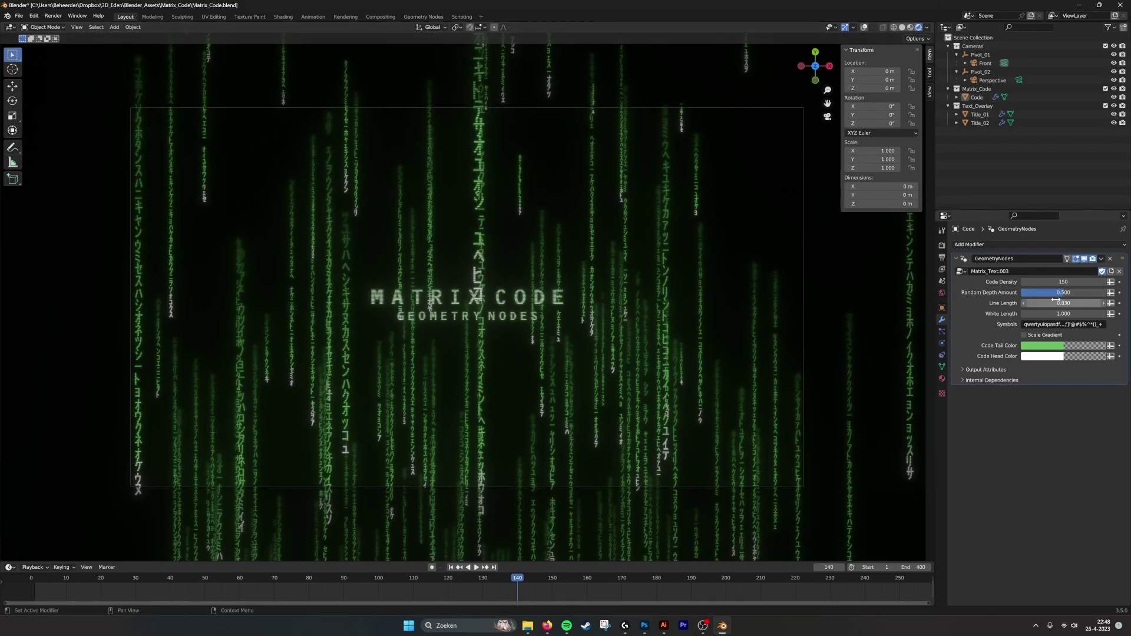
- Try different Line Length and White Length values on the code, with White Length down to -0.7, and undo the change
{"action": "left_click_drag", "start_coordinate": [1055, 303], "coordinate": [1089, 302]}
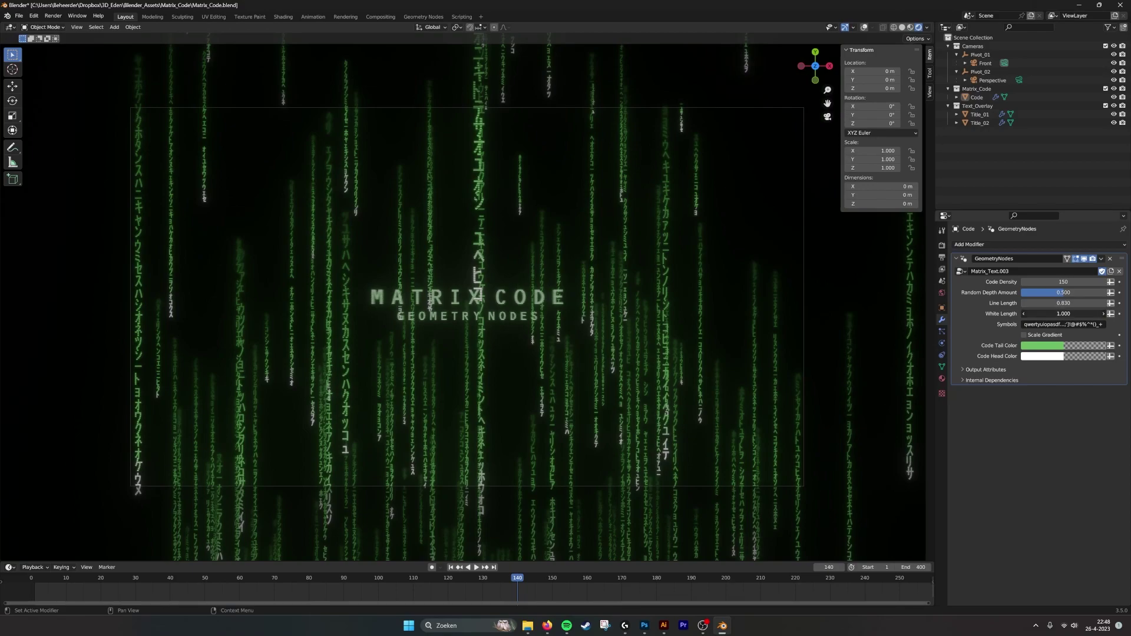
{"action": "mouse_move", "coordinate": [1063, 313]}
{"action": "left_mouse_down"}
{"action": "mouse_move", "coordinate": [1089, 314]}
{"action": "mouse_move", "coordinate": [986, 314]}
{"action": "mouse_move", "coordinate": [1055, 313]}
{"action": "left_mouse_up"}
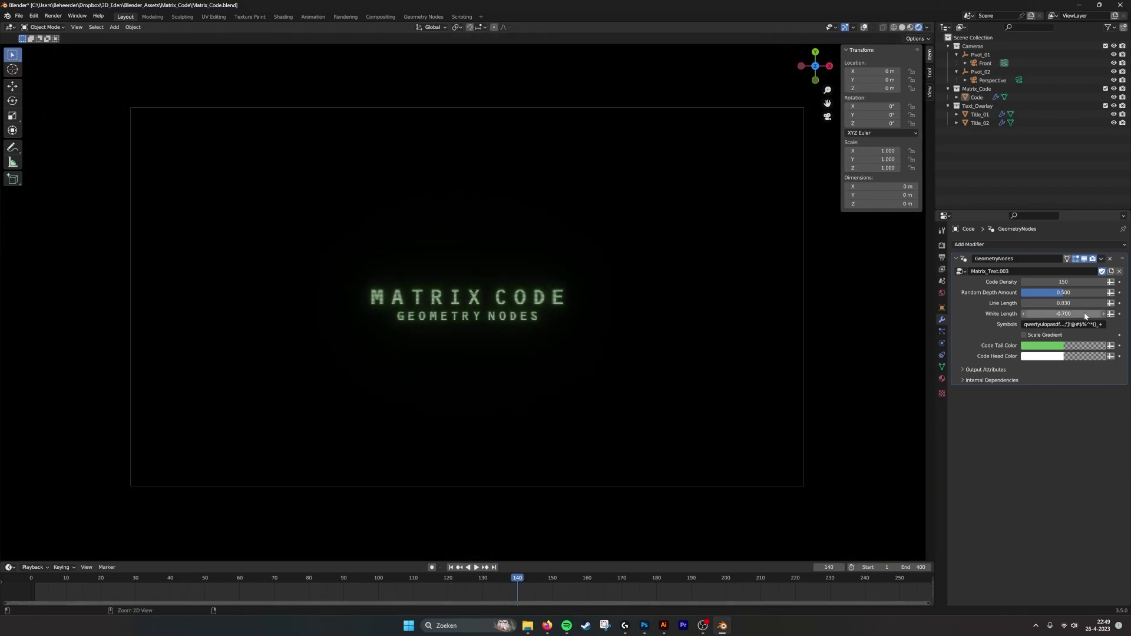
{"action": "key", "text": "ctrl+z"}
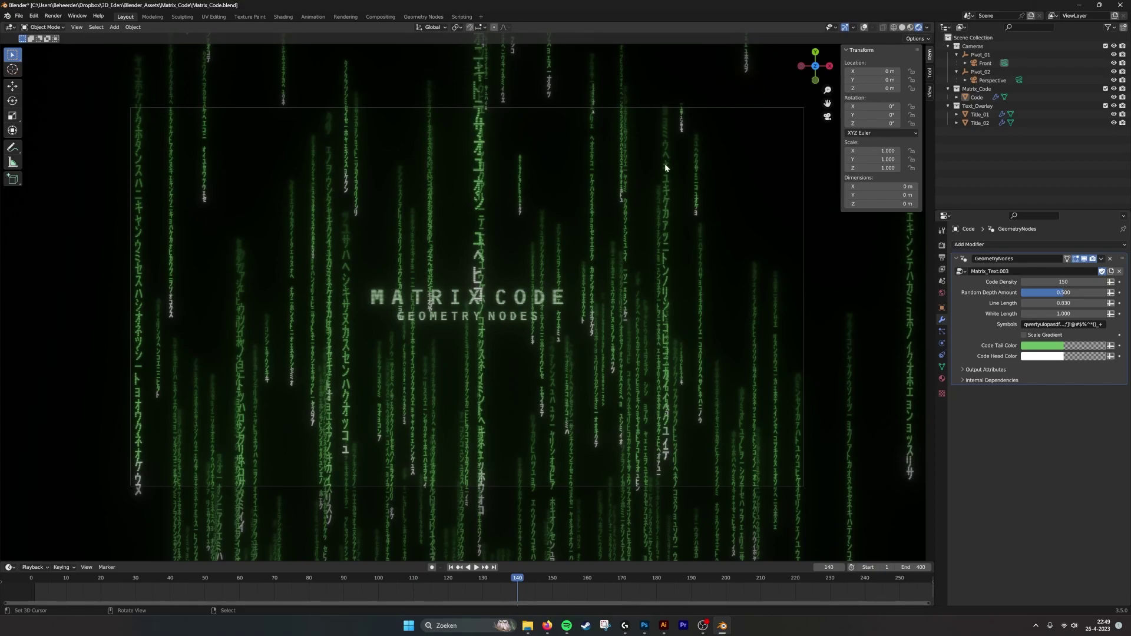
- Enable Scale Gradient for the code, preview the animation, and disable the option again
{"action": "left_click", "coordinate": [1024, 335]}
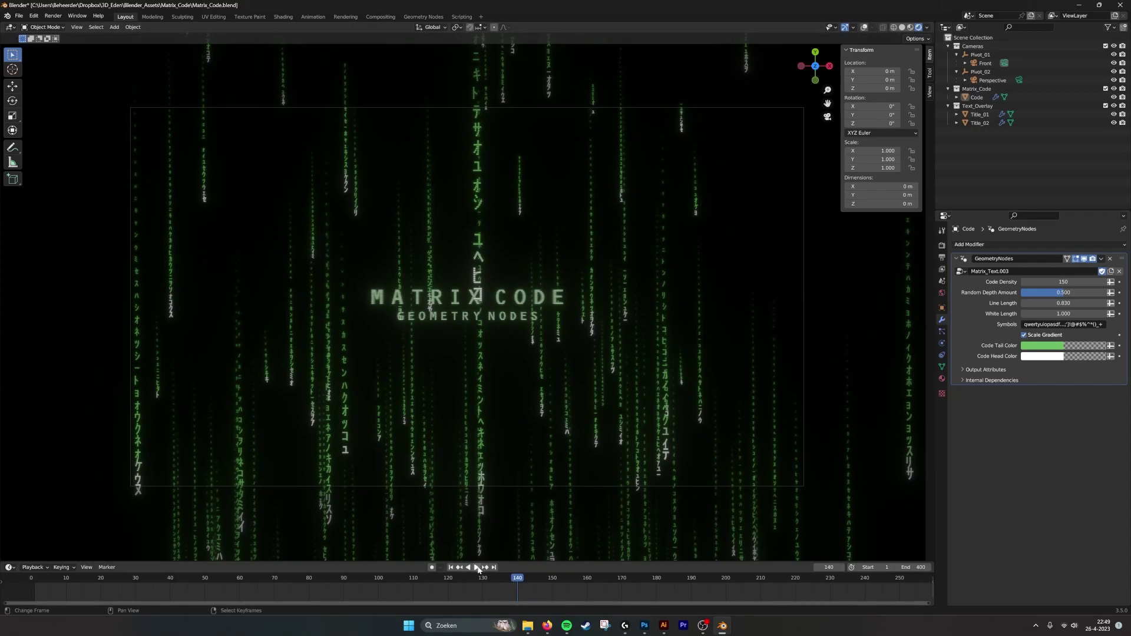
{"action": "left_click", "coordinate": [476, 567]}
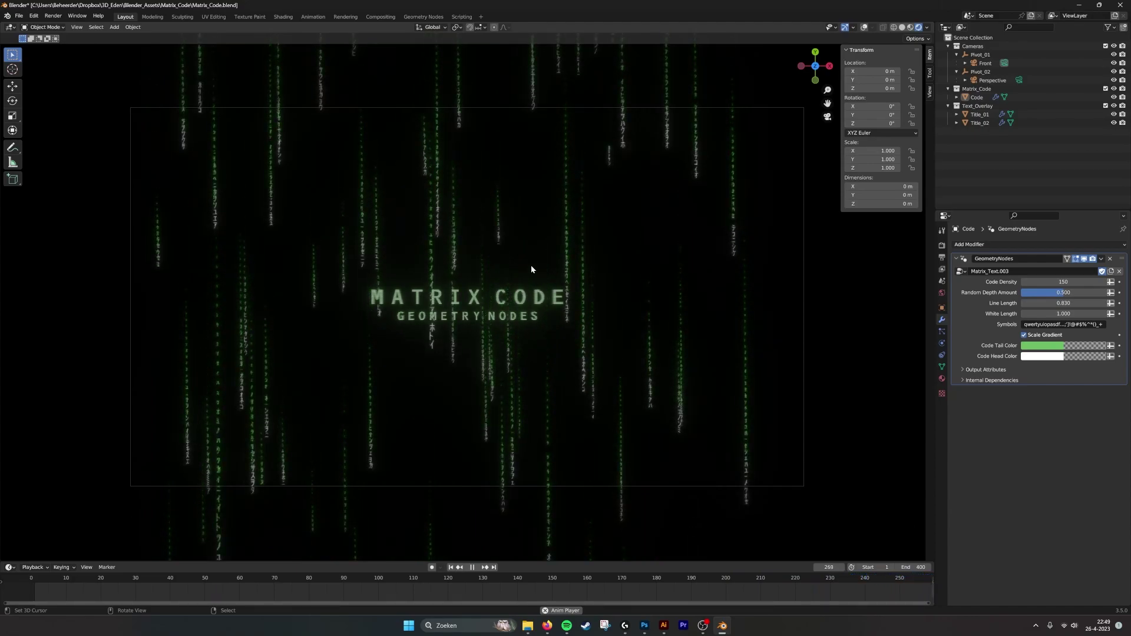
{"action": "left_click", "coordinate": [472, 568]}
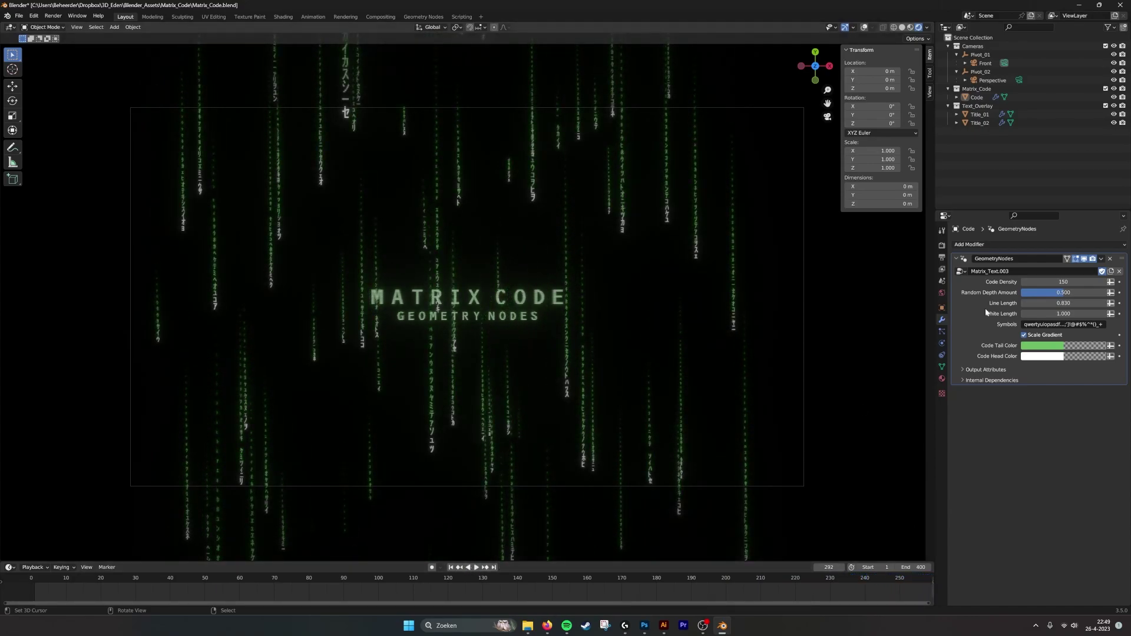
{"action": "left_click", "coordinate": [1024, 336]}
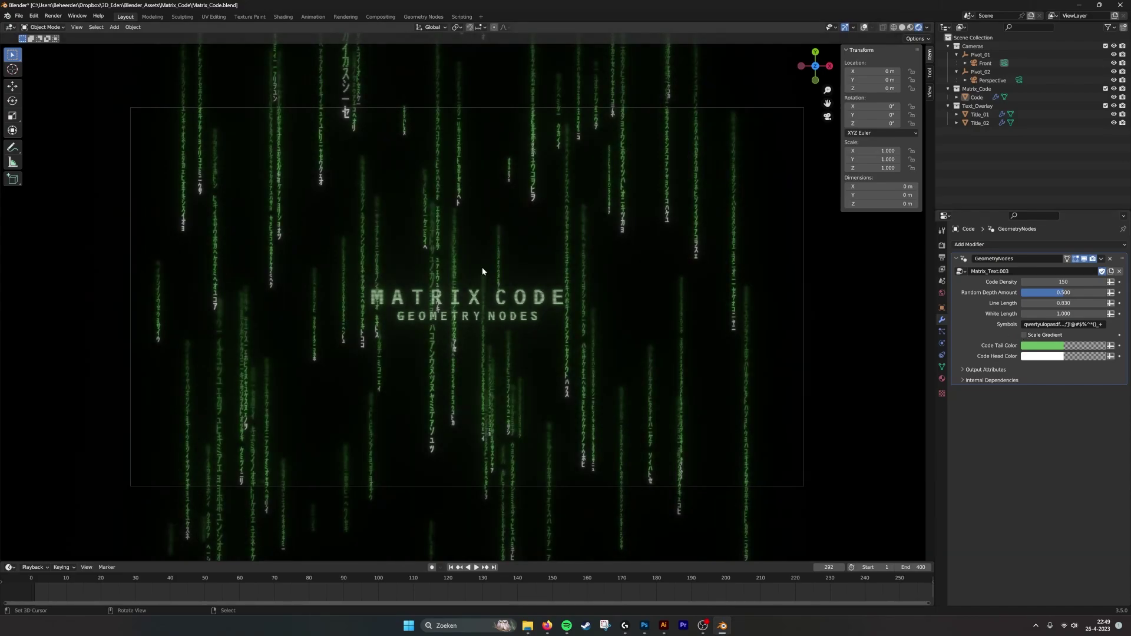
- Try a pale pink Code Tail Color and undo the colour change
{"action": "left_click", "coordinate": [1041, 347]}
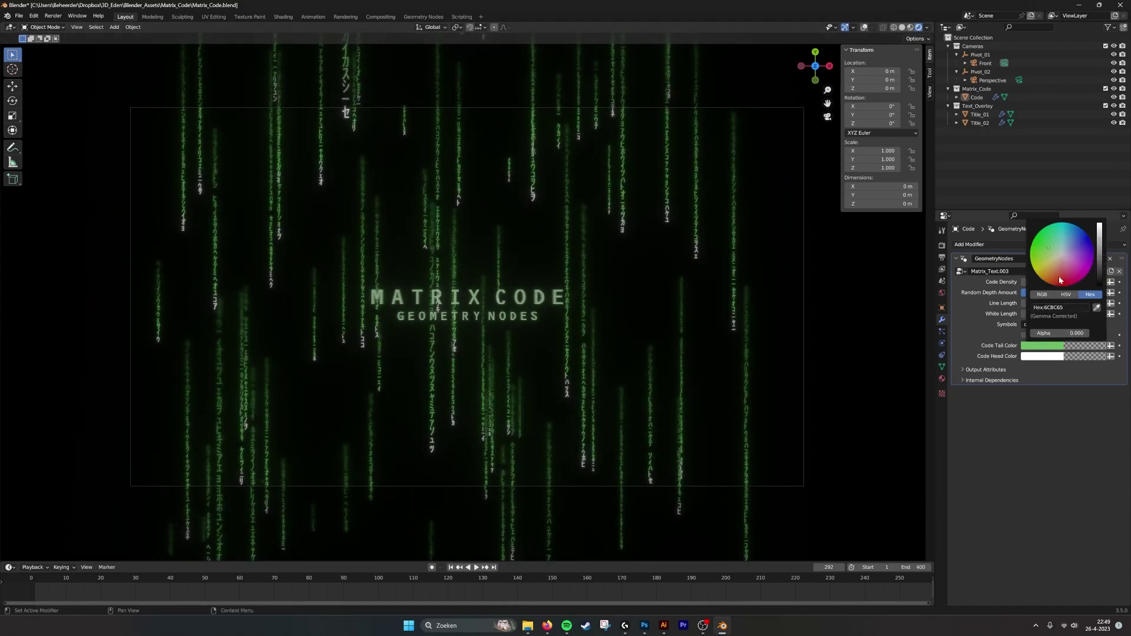
{"action": "mouse_move", "coordinate": [1058, 279]}
{"action": "left_mouse_down"}
{"action": "mouse_move", "coordinate": [1090, 240]}
{"action": "mouse_move", "coordinate": [1072, 284]}
{"action": "mouse_move", "coordinate": [1030, 257]}
{"action": "mouse_move", "coordinate": [1063, 260]}
{"action": "left_mouse_up"}
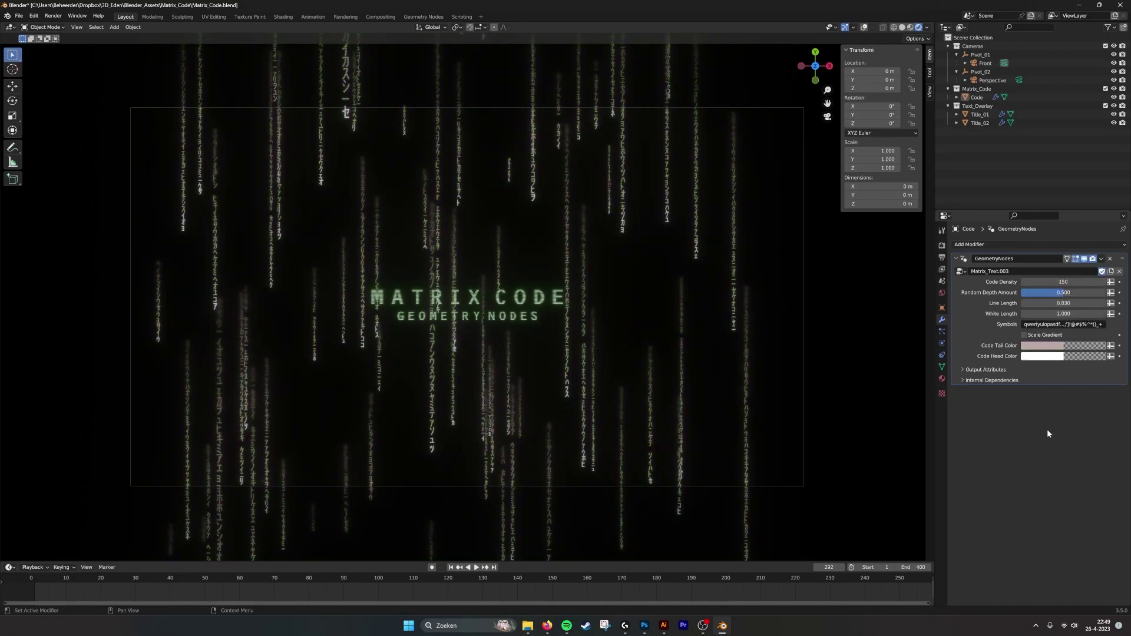
{"action": "key", "text": "ctrl+z"}
- Try a red Code Head Color and preview it in the playing animation
{"action": "left_click", "coordinate": [1046, 346]}
{"action": "mouse_move", "coordinate": [1073, 278]}
{"action": "left_mouse_down"}
{"action": "mouse_move", "coordinate": [1059, 296]}
{"action": "mouse_move", "coordinate": [1091, 266]}
{"action": "mouse_move", "coordinate": [1071, 238]}
{"action": "mouse_move", "coordinate": [1035, 250]}
{"action": "mouse_move", "coordinate": [1058, 296]}
{"action": "left_mouse_up"}
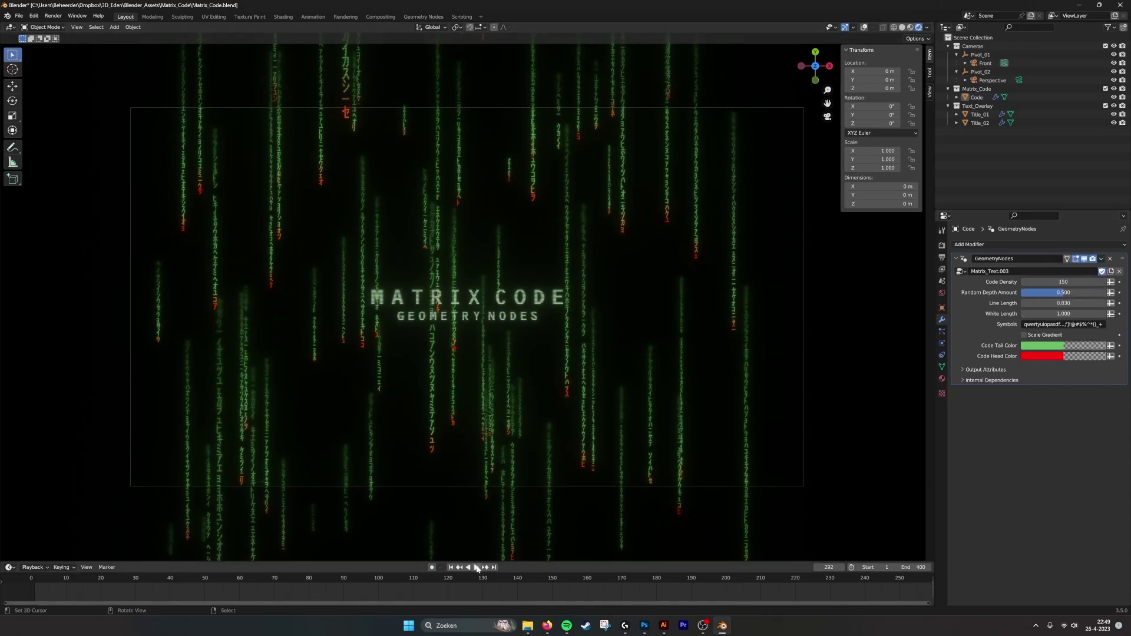
{"action": "left_click", "coordinate": [477, 567]}
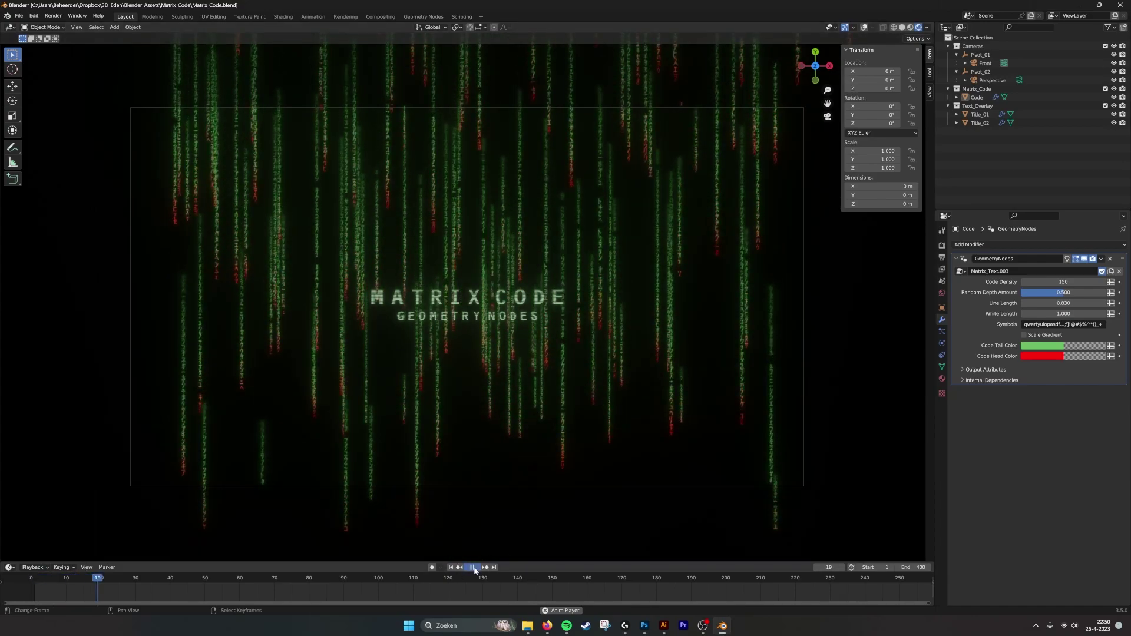
{"action": "left_click", "coordinate": [473, 567]}
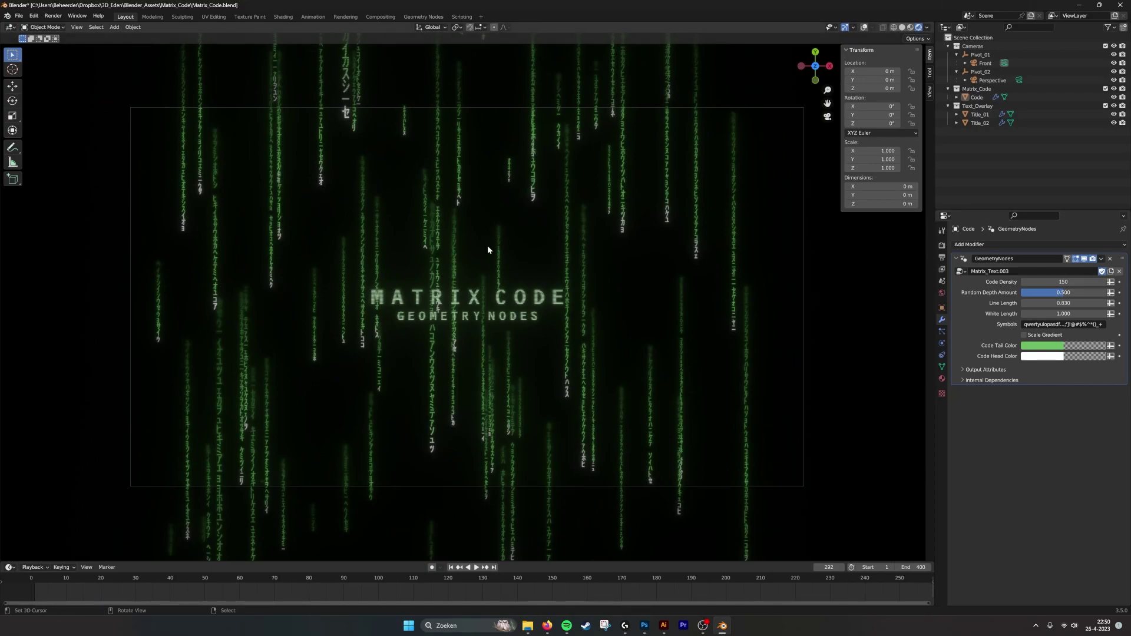
- Select Title_01 and extend its title text to "MATRIX CODE HELLO"
{"action": "left_click", "coordinate": [981, 115]}
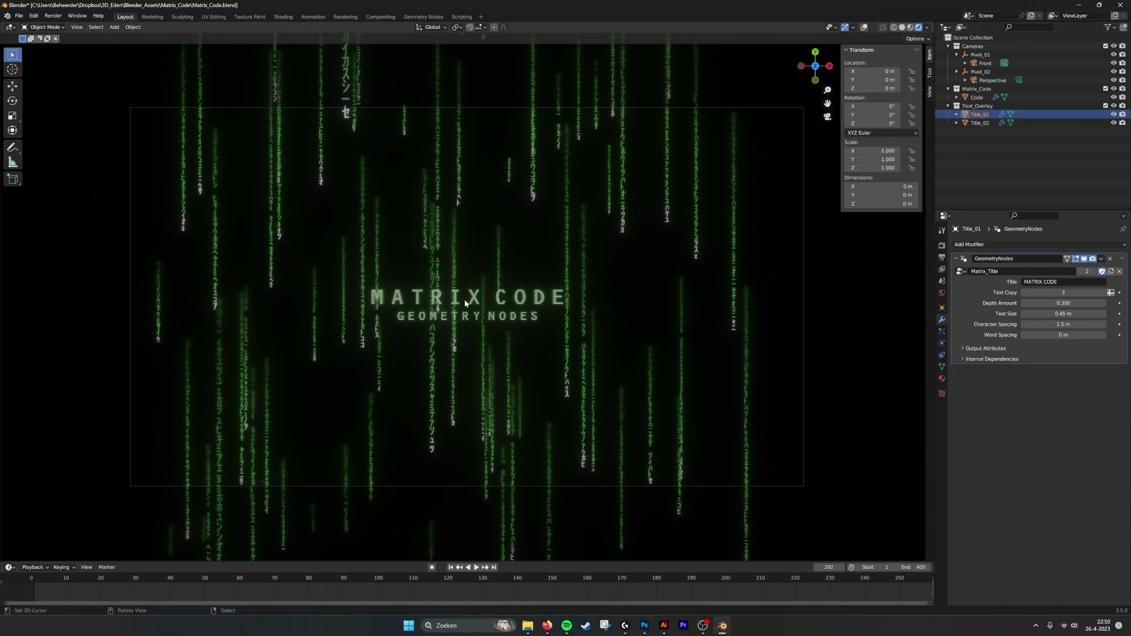
{"action": "left_click", "coordinate": [1059, 281]}
{"action": "left_click", "coordinate": [1059, 280]}
{"action": "type", "text": "HELLO"}
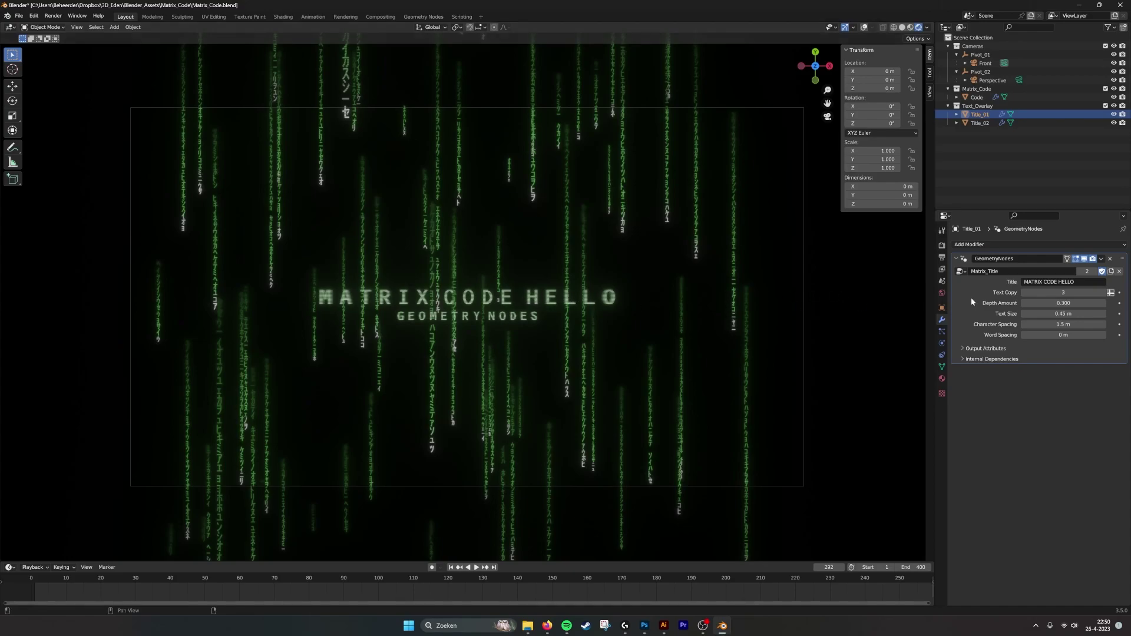
- Change the added title word to lowercase so the text reads "MATRIX CODE hello"
{"action": "left_click", "coordinate": [1084, 281]}
{"action": "key", "text": "BackSpace"}
{"action": "key", "text": "BackSpace"}
{"action": "key", "text": "BackSpace"}
{"action": "type", "text": "ello"}
{"action": "key", "text": "Return"}
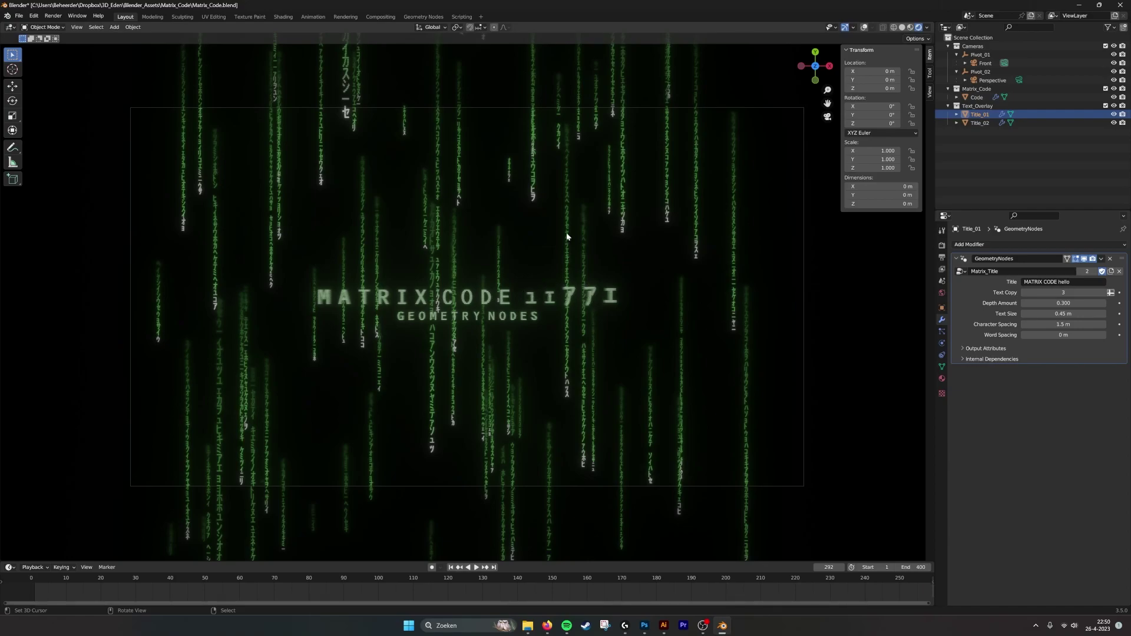
- Remove the word "hello" from the title, leaving "MATRIX CODE"
{"action": "left_click", "coordinate": [1075, 281]}
{"action": "key", "text": "BackSpace"}
{"action": "key", "text": "BackSpace"}
{"action": "key", "text": "BackSpace"}
{"action": "key", "text": "BackSpace"}
{"action": "key", "text": "BackSpace"}
{"action": "key", "text": "Return"}
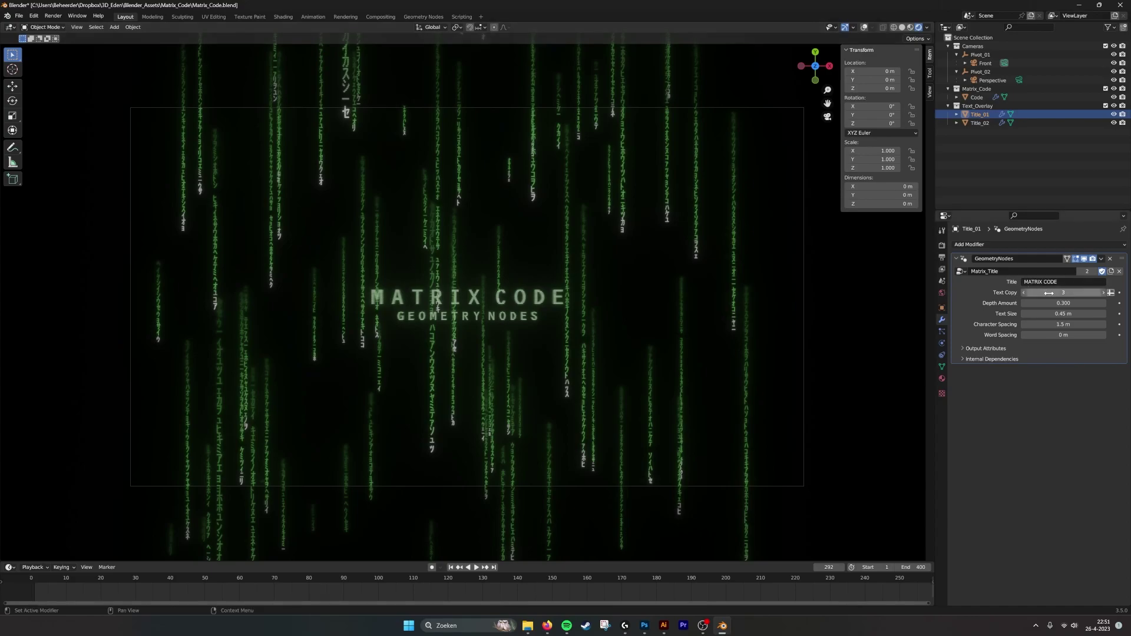
- Try a different Text Copy value on Title_01 and cancel the change
{"action": "scroll", "coordinate": [606, 298], "scroll_direction": "up", "scroll_amount": 5}
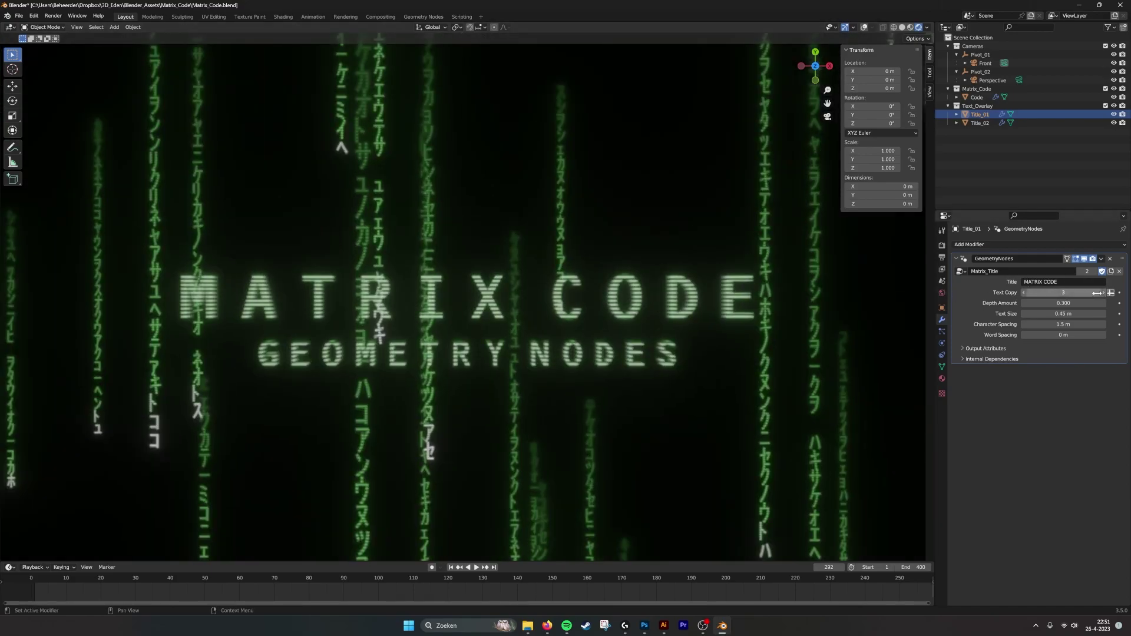
{"action": "left_click_drag", "start_coordinate": [1073, 292], "coordinate": [1104, 293]}
{"action": "key", "text": "Escape"}
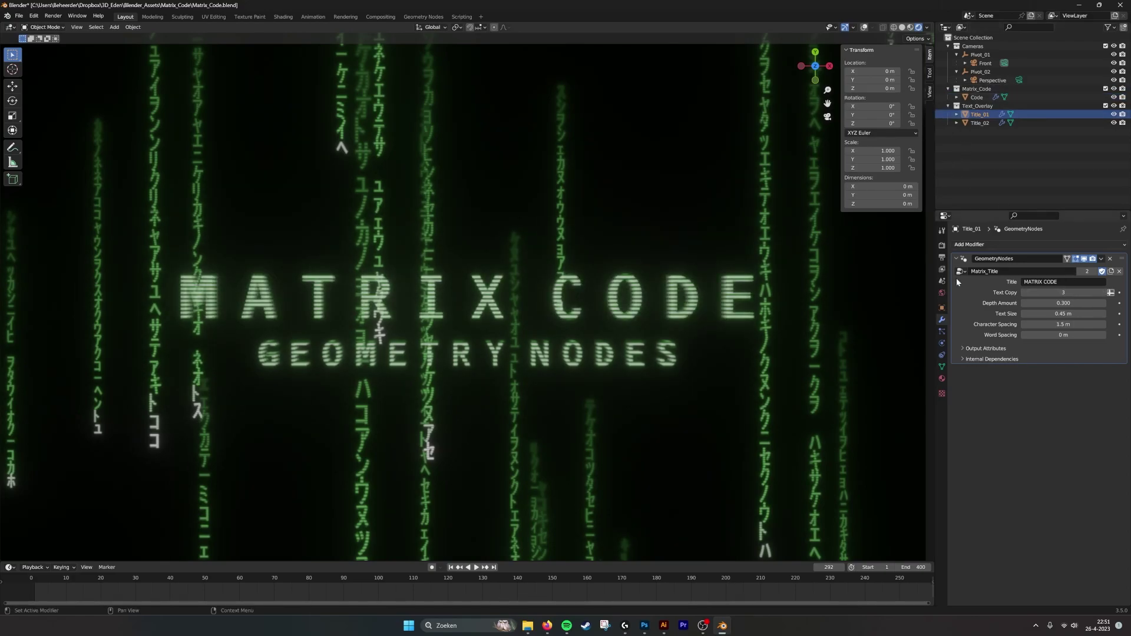
- Set the scene's active camera to Perspective
{"action": "left_click", "coordinate": [941, 281]}
{"action": "left_click", "coordinate": [1059, 257]}
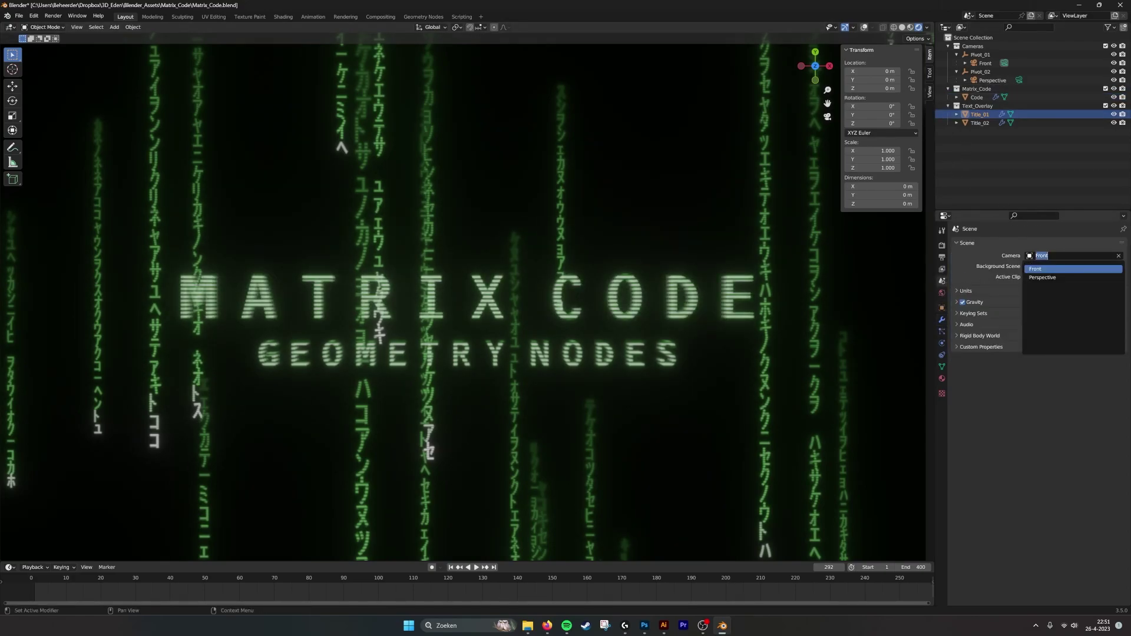
{"action": "left_click", "coordinate": [1046, 277]}
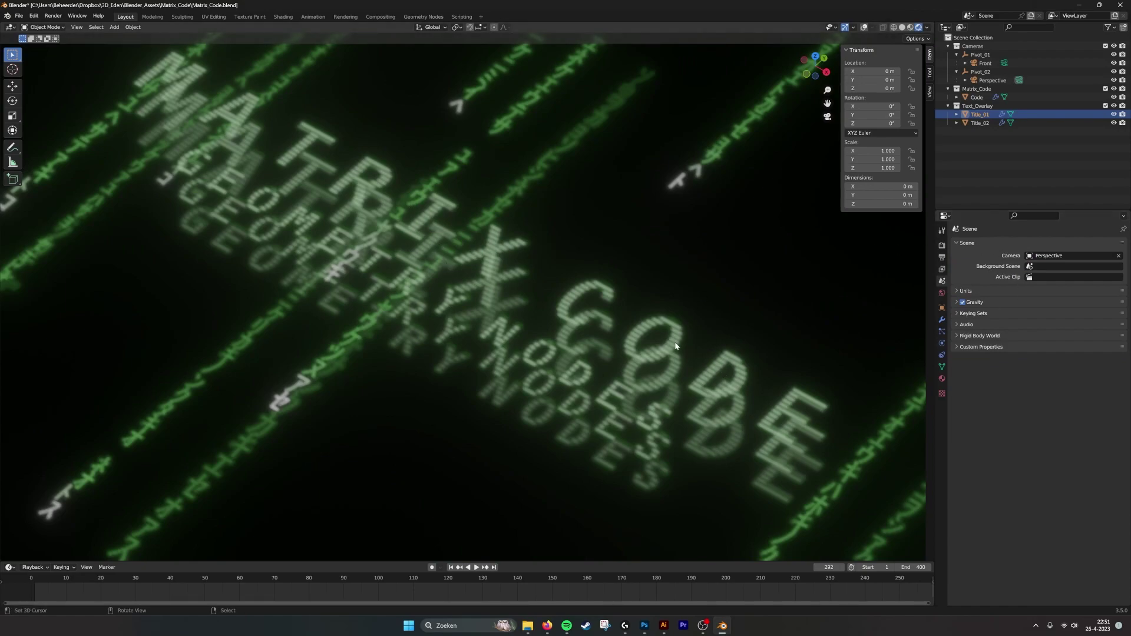
- Try a Text Copy value of 9 on Title_01's geometry nodes modifier, and return it to 3
{"action": "left_click", "coordinate": [942, 319]}
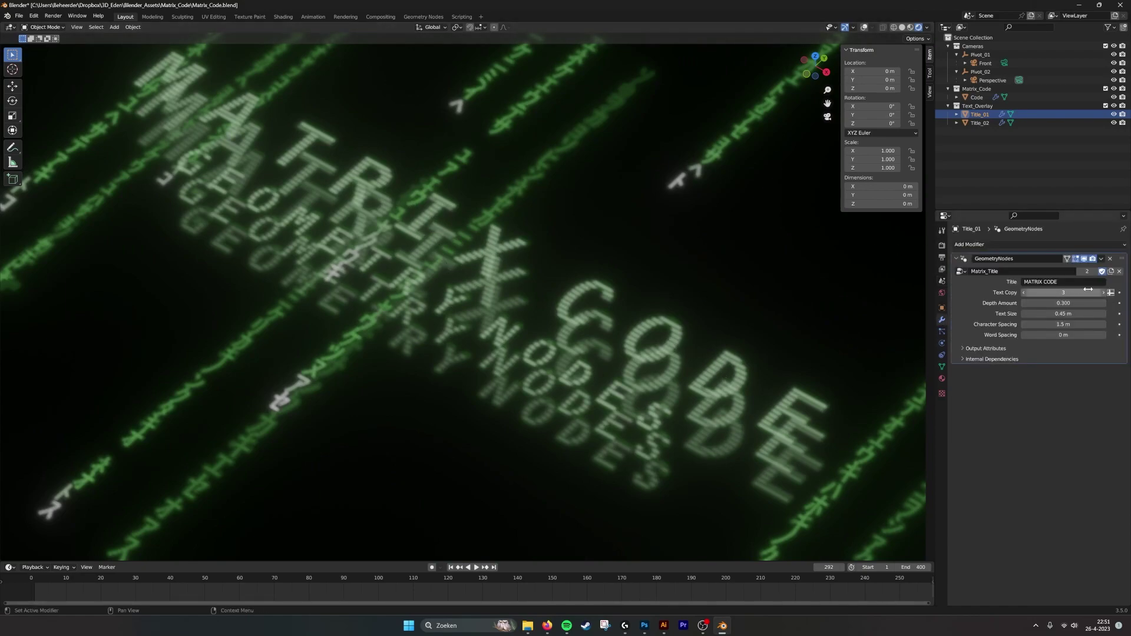
{"action": "scroll", "coordinate": [1063, 292], "scroll_direction": "up", "scroll_amount": 6, "text": "ctrl"}
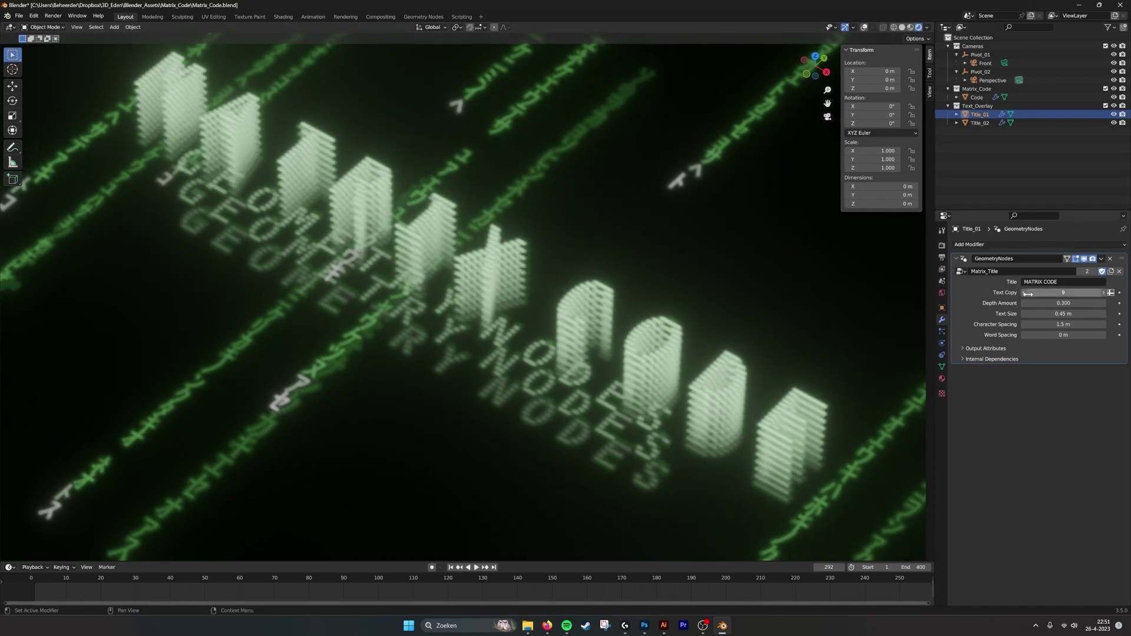
{"action": "scroll", "coordinate": [1028, 294], "scroll_direction": "down", "scroll_amount": 4, "text": "ctrl"}
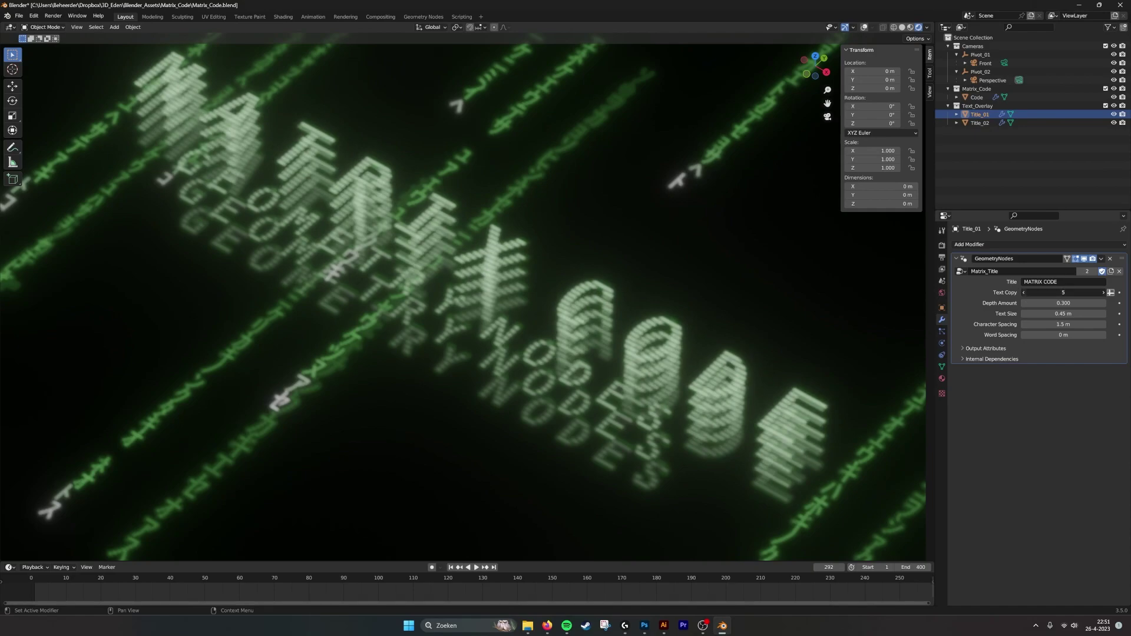
{"action": "scroll", "coordinate": [1022, 293], "scroll_direction": "down", "scroll_amount": 2, "text": "ctrl"}
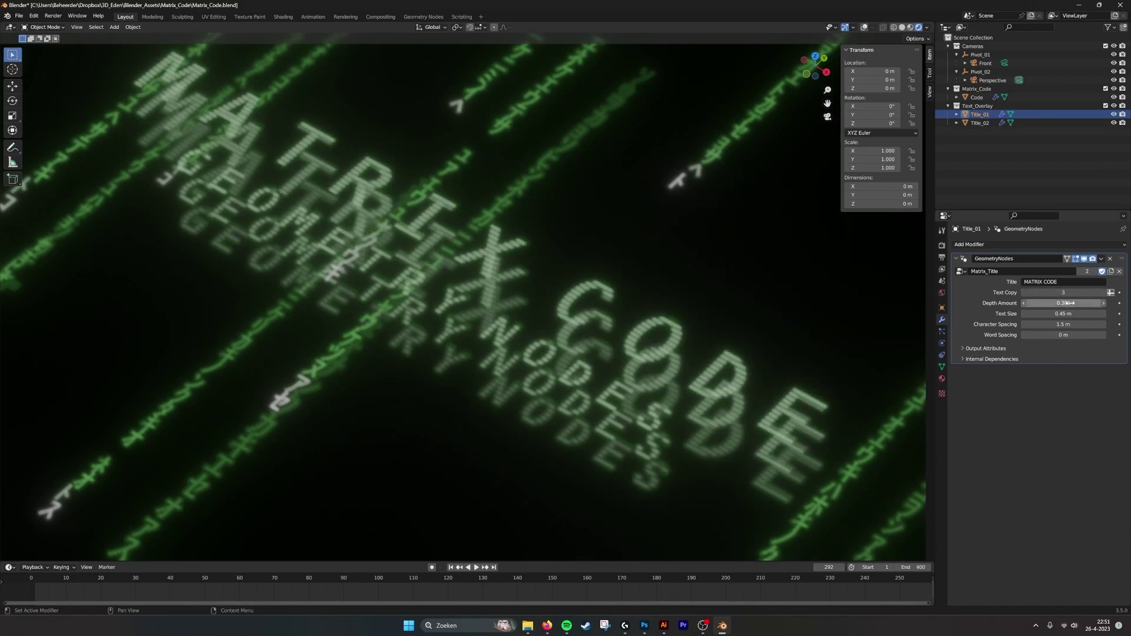
- Set Title_01's Depth Amount to 0.1 to bring its text copies closer together
{"action": "left_click_drag", "start_coordinate": [1069, 303], "coordinate": [989, 303]}
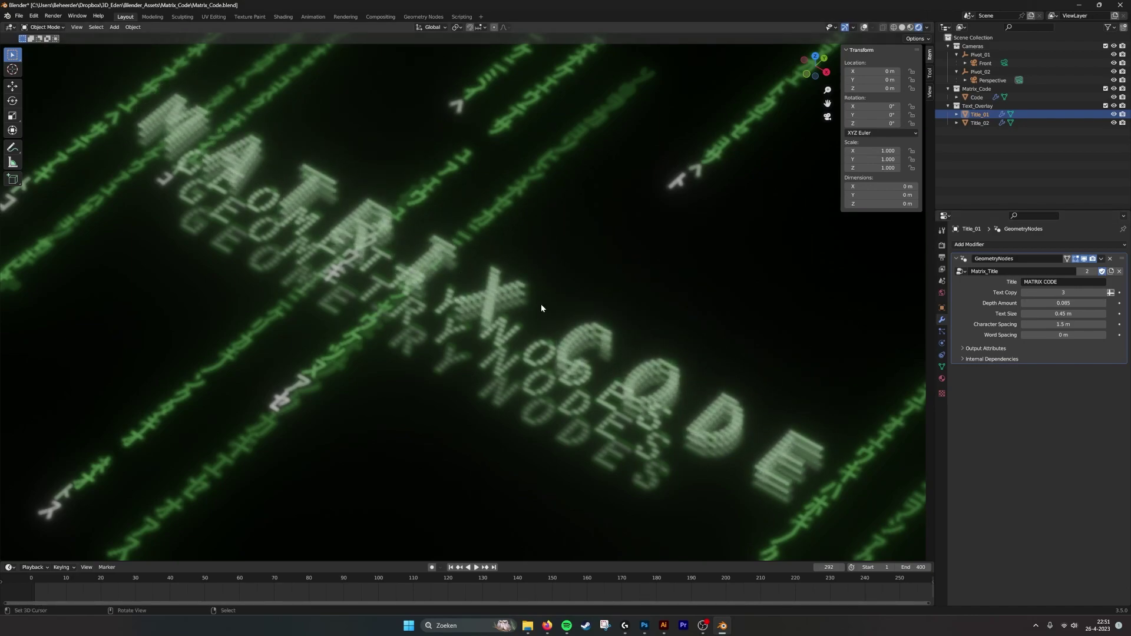
{"action": "left_click", "coordinate": [1063, 303]}
{"action": "type", "text": "0.1"}
{"action": "key", "text": "Return"}
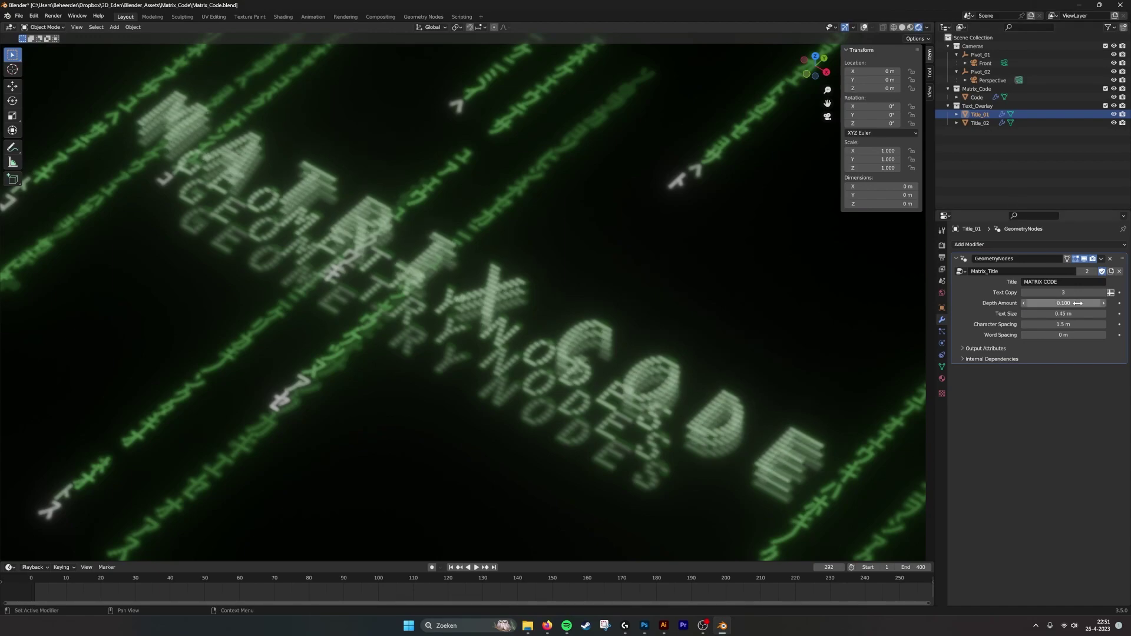
- Select Title_02 and set its Depth Amount to 0.1
{"action": "left_click", "coordinate": [977, 123]}
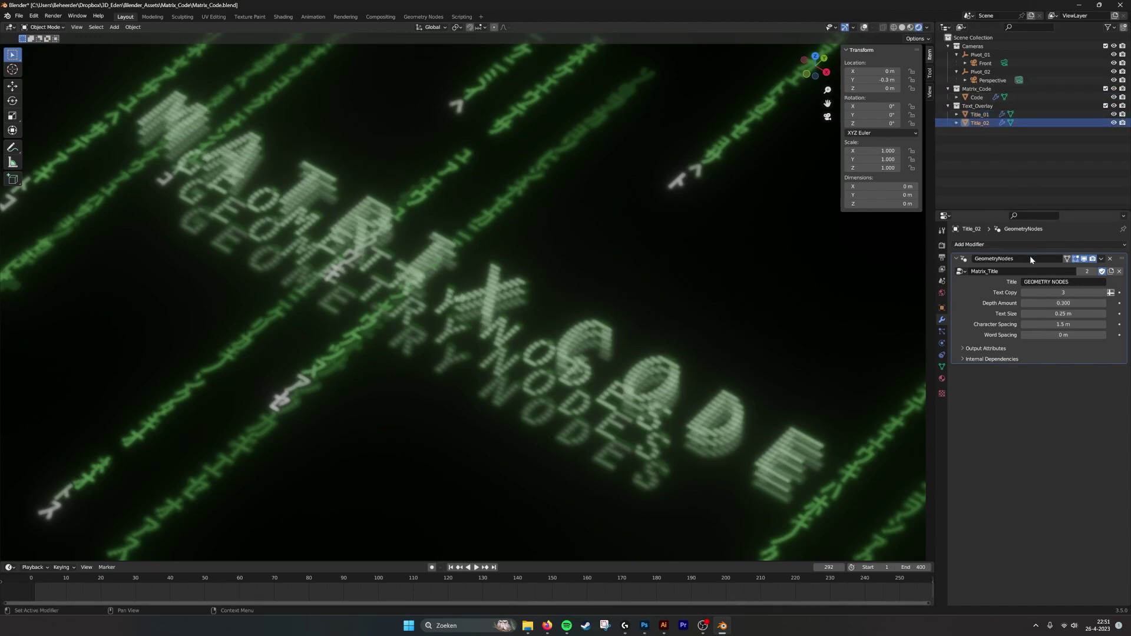
{"action": "left_click", "coordinate": [1063, 303]}
{"action": "type", "text": "0.1"}
{"action": "key", "text": "Return"}
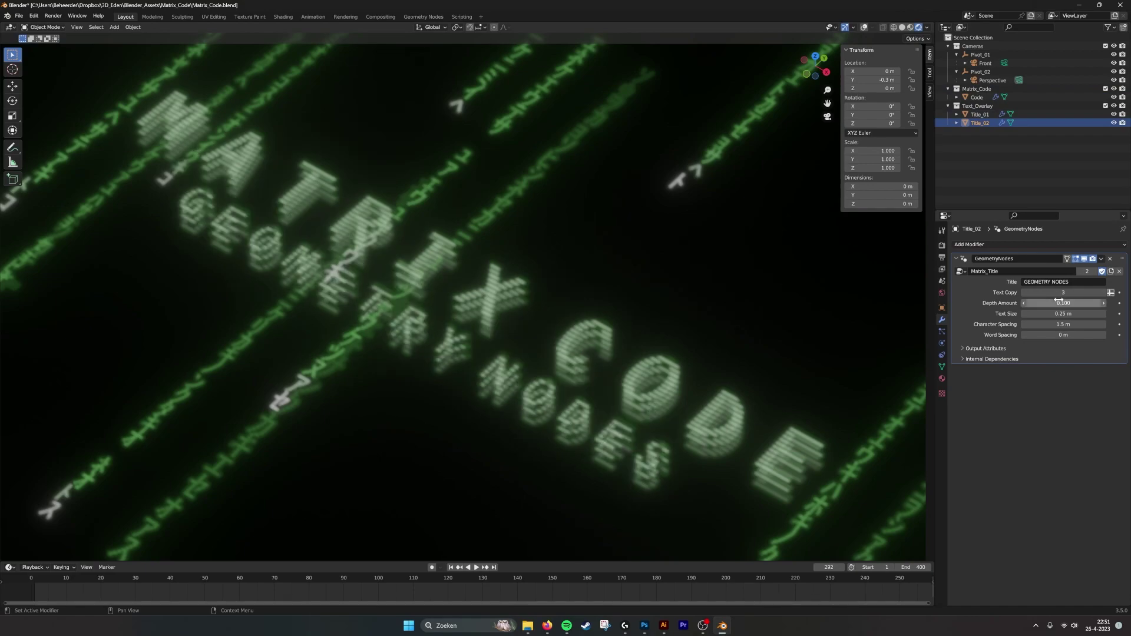
{"action": "scroll", "coordinate": [606, 324], "scroll_direction": "up", "scroll_amount": 1}
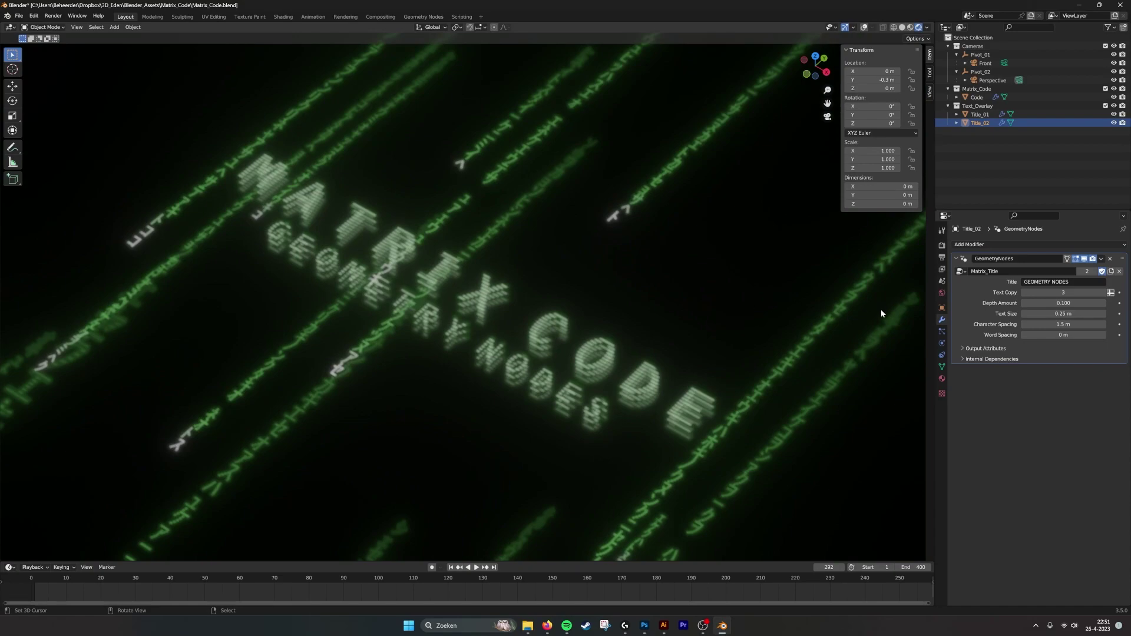
- Try changing Title_02's Text Size, Character Spacing and Word Spacing together, and undo the change
{"action": "mouse_move", "coordinate": [1063, 314]}
{"action": "left_mouse_down"}
{"action": "mouse_move", "coordinate": [1099, 314]}
{"action": "mouse_move", "coordinate": [1064, 314]}
{"action": "mouse_move", "coordinate": [1079, 338]}
{"action": "mouse_move", "coordinate": [1102, 338]}
{"action": "mouse_move", "coordinate": [1063, 335]}
{"action": "left_mouse_up"}
{"action": "key", "text": "ctrl+z"}
{"action": "scroll", "coordinate": [674, 218], "scroll_direction": "down", "scroll_amount": 3}
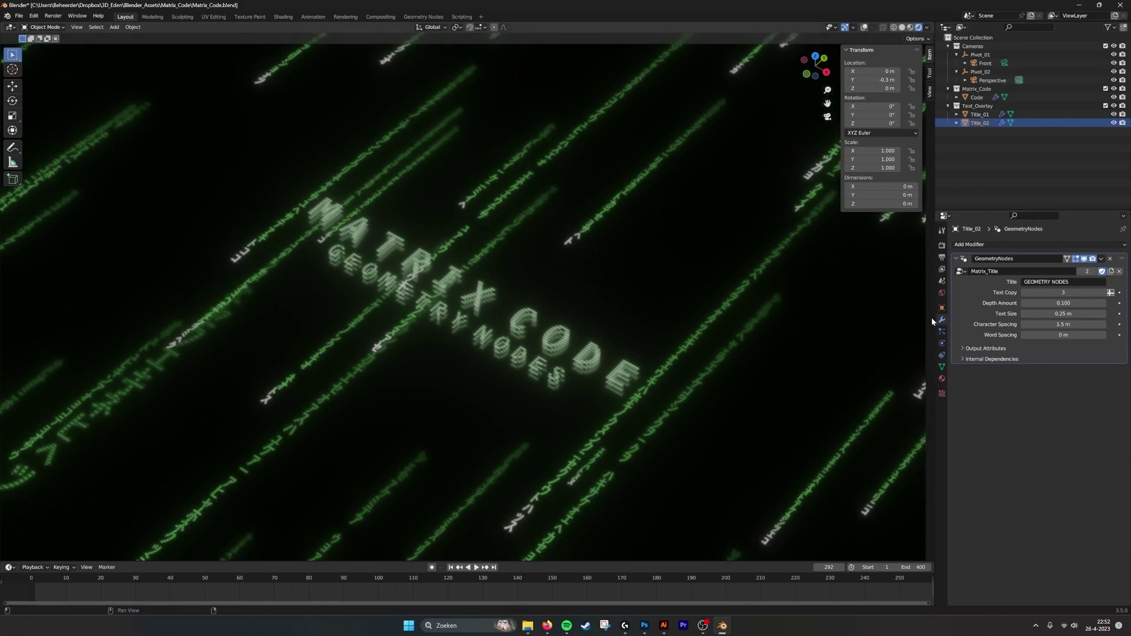
- Set the scene's active camera back to Front
{"action": "left_click", "coordinate": [942, 281]}
{"action": "left_click", "coordinate": [1076, 256]}
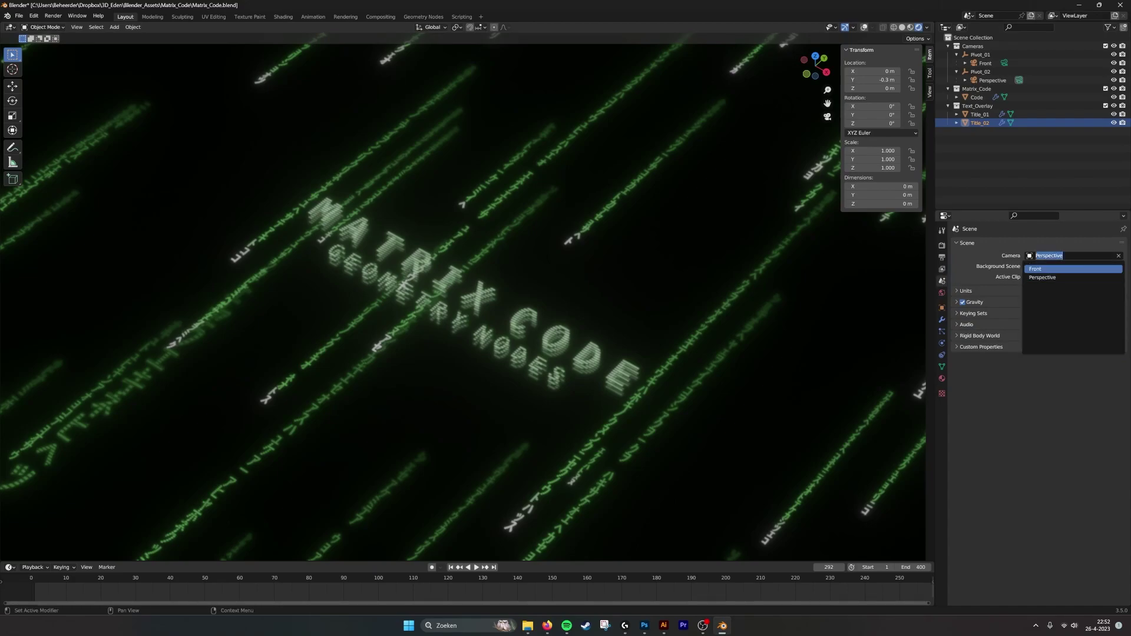
{"action": "left_click", "coordinate": [1055, 274]}
{"action": "scroll", "coordinate": [630, 276], "scroll_direction": "down", "scroll_amount": 2}
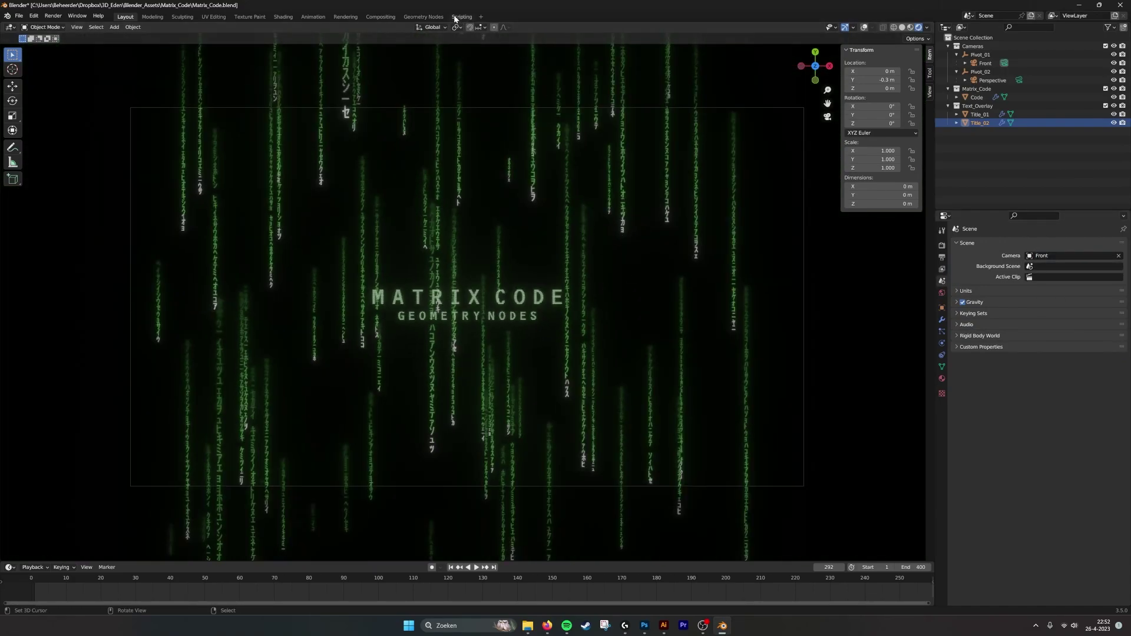
- Open the Geometry Nodes workspace and select the RD_Matrix_Title group node in Title_02's node tree
{"action": "left_click", "coordinate": [422, 17]}
{"action": "scroll", "coordinate": [488, 416], "scroll_direction": "up", "scroll_amount": 1}
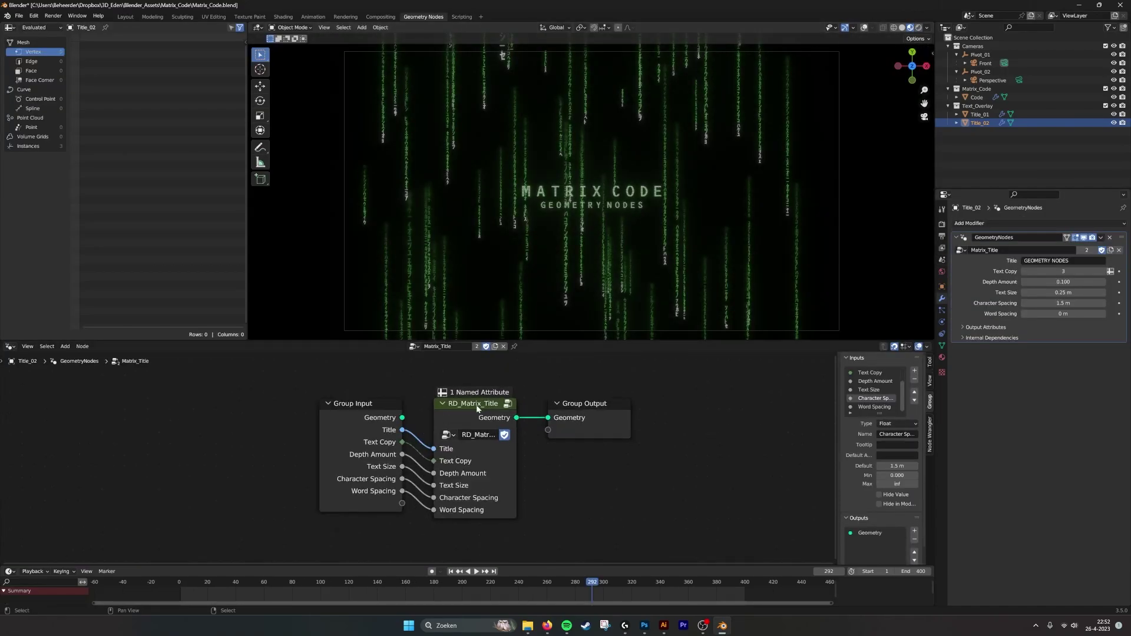
{"action": "left_click", "coordinate": [484, 442]}
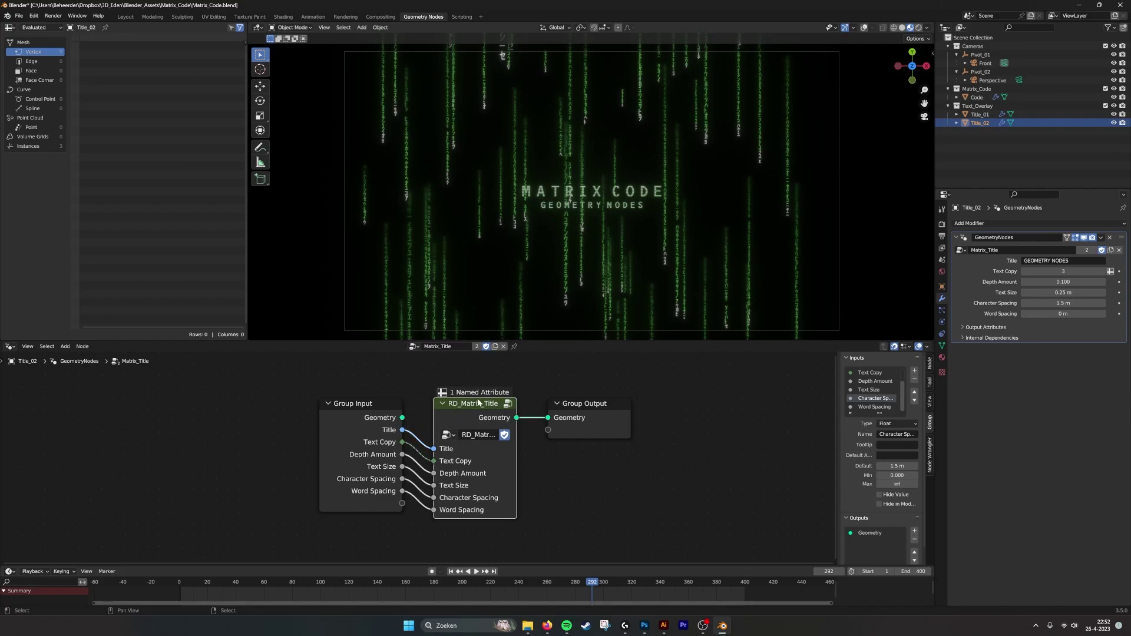
- Select the Code object to display its node tree with the RD_Matrix_Code group
{"action": "left_click", "coordinate": [980, 97]}
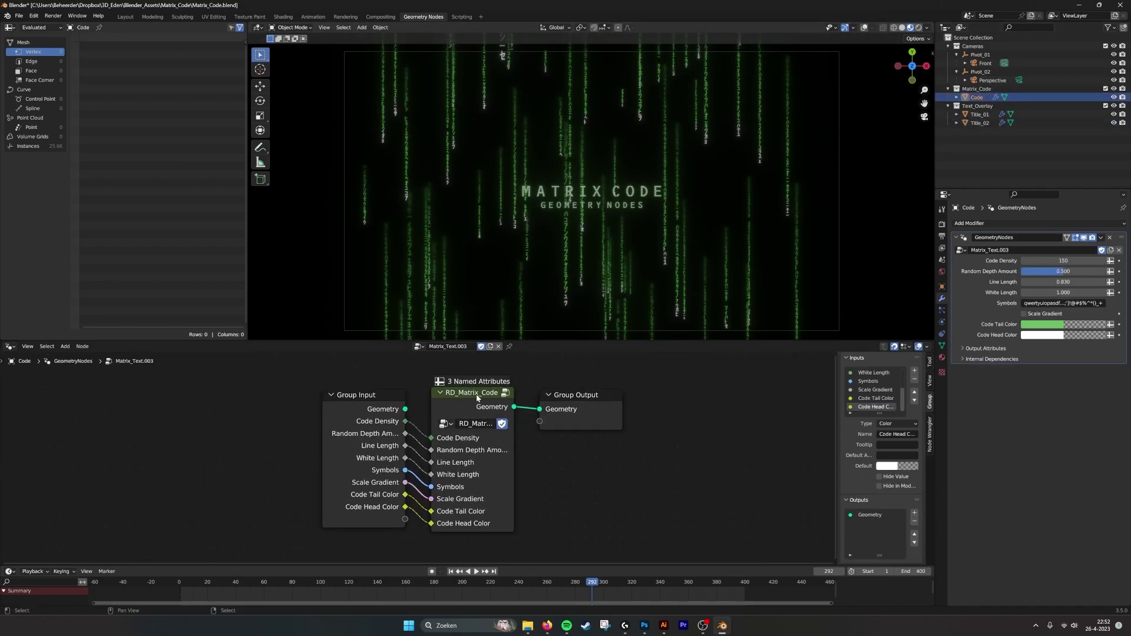
{"action": "scroll", "coordinate": [581, 422], "scroll_direction": "down", "scroll_amount": 2}
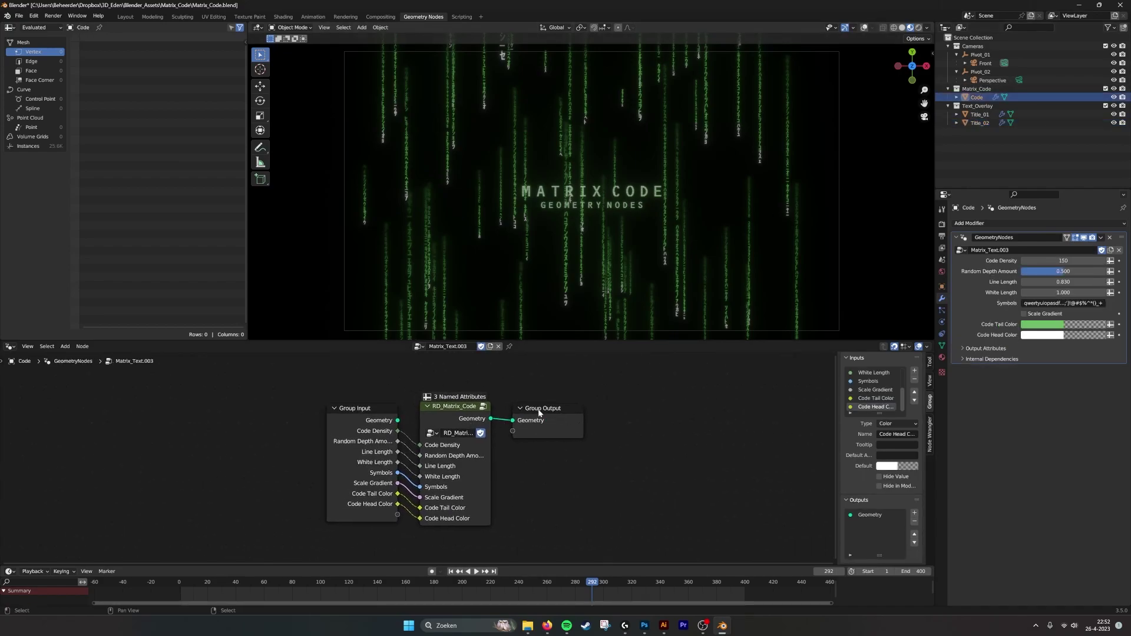